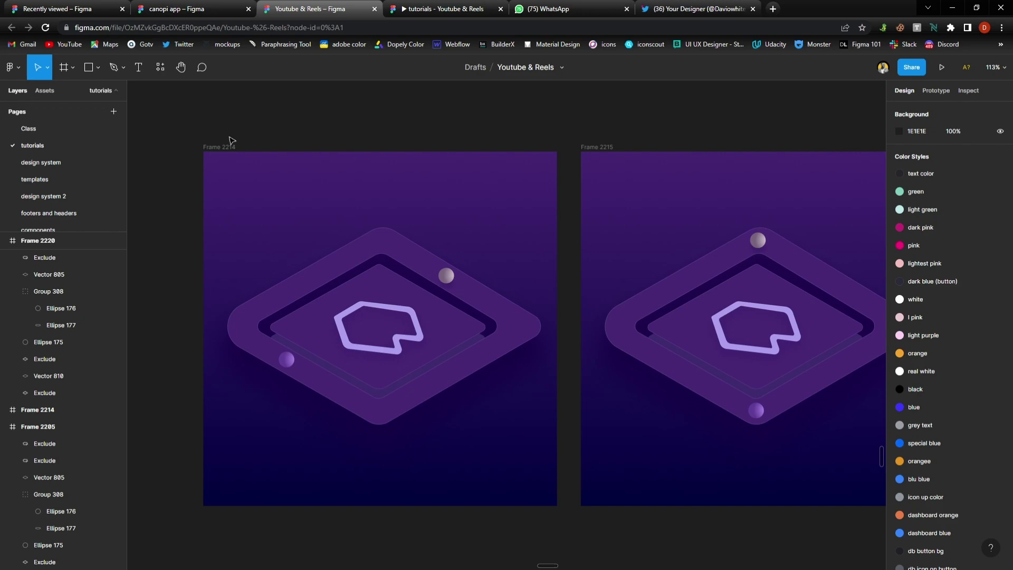
# - Inspect the diamond icon's layers (outer ring, inner plate, pentagon logo, balls), undoing an accidental ring move
pyautogui.scroll(-1, 198, 155)
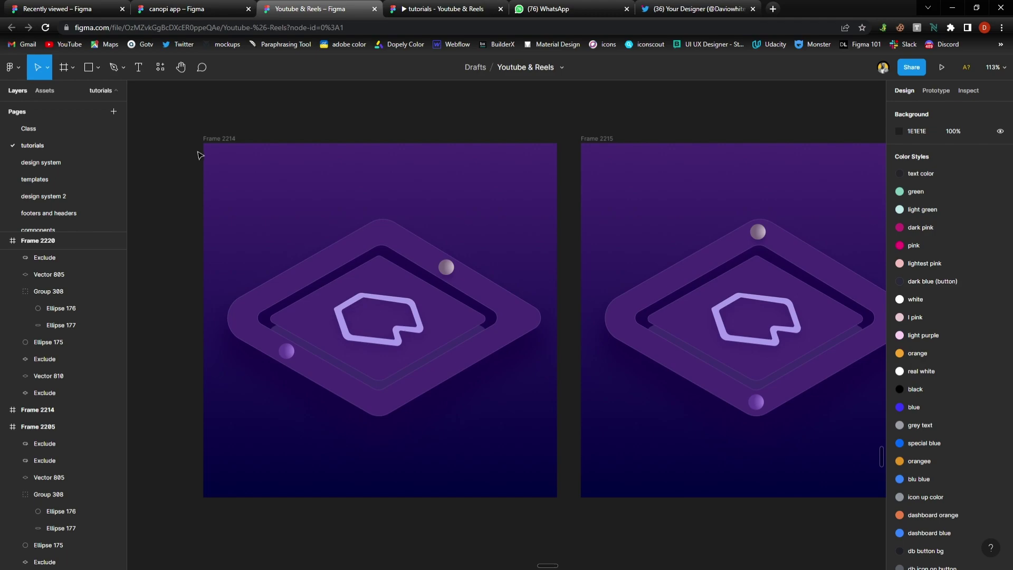
pyautogui.click(356, 257)
pyautogui.moveTo(356, 257); pyautogui.dragTo(386, 213)
pyautogui.hotkey('ctrl', 'z')
pyautogui.click(418, 334)
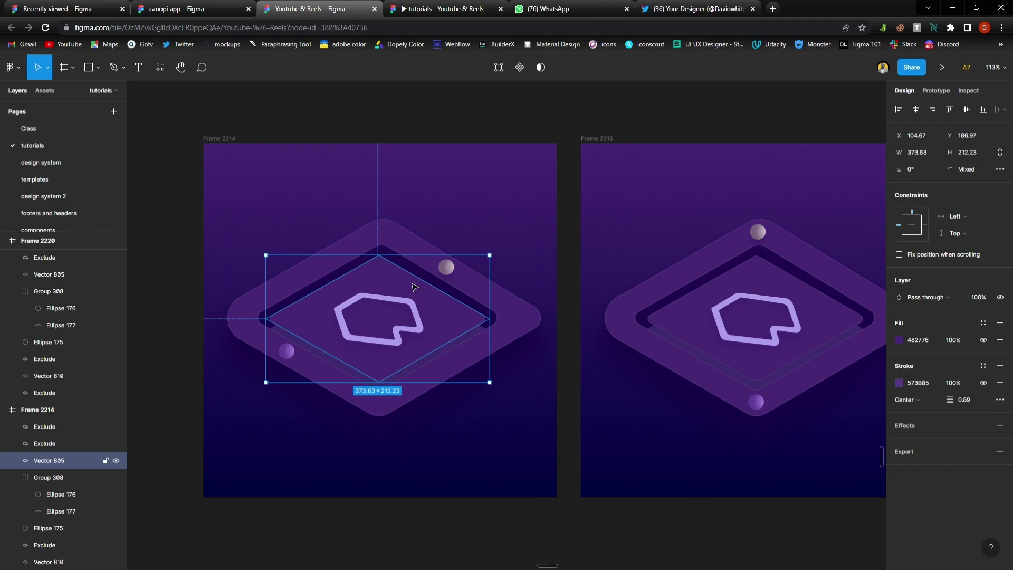
pyautogui.click(418, 333)
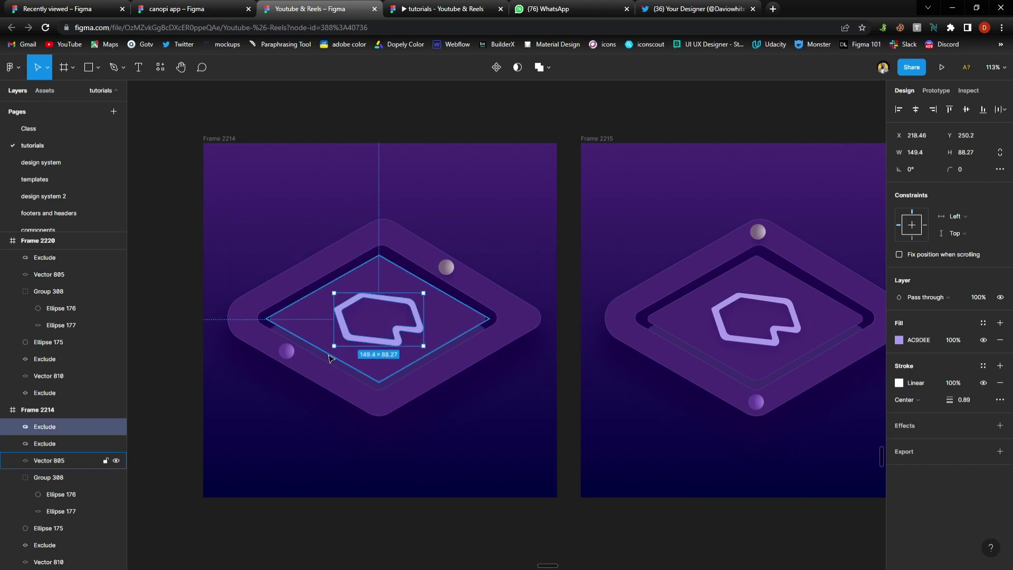
pyautogui.scroll(3, 319, 355)
pyautogui.scroll(3, 319, 355)
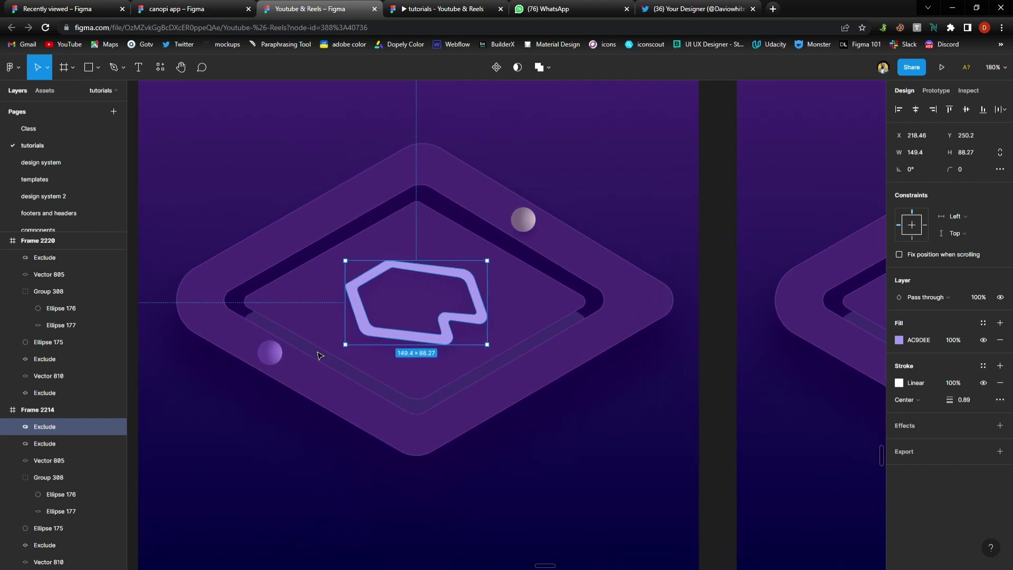
pyautogui.click(279, 360)
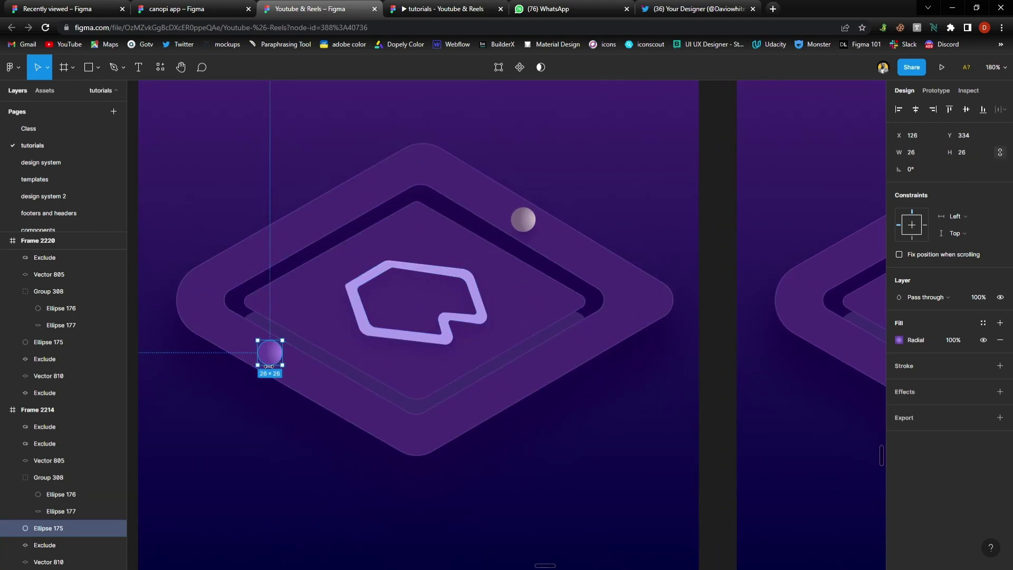
pyautogui.click(524, 224)
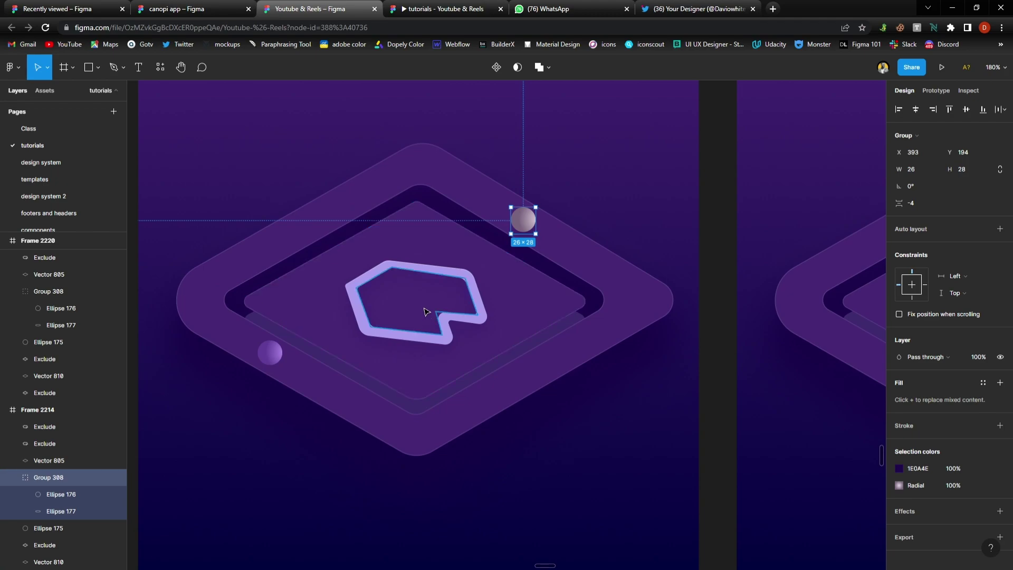
# - Compare the upper ball in Frame 2214 with the top ball in Frame 2215
pyautogui.scroll(-2, 426, 311)
pyautogui.scroll(-3, 426, 311)
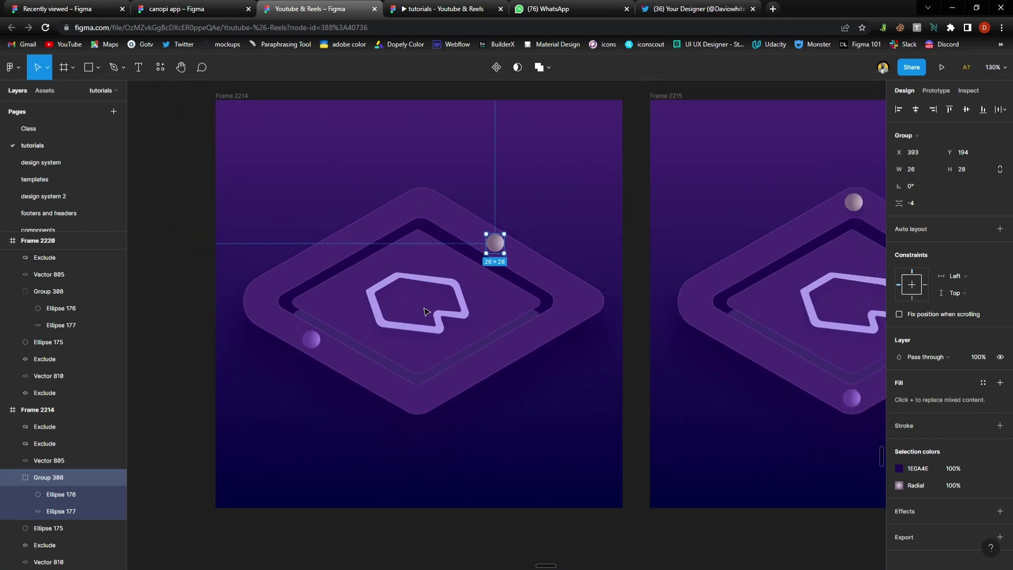
pyautogui.click(205, 175)
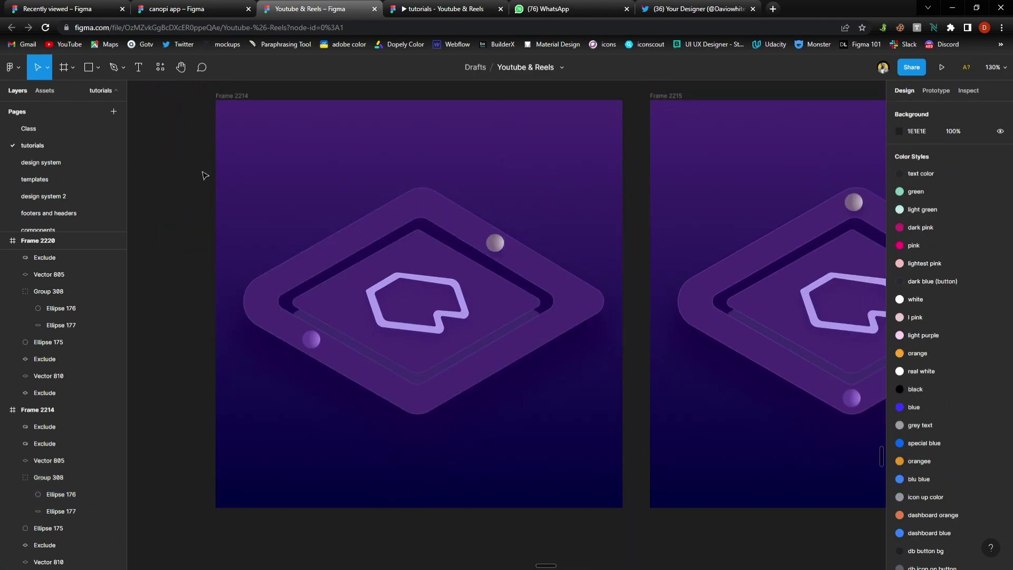
pyautogui.scroll(1, 205, 175)
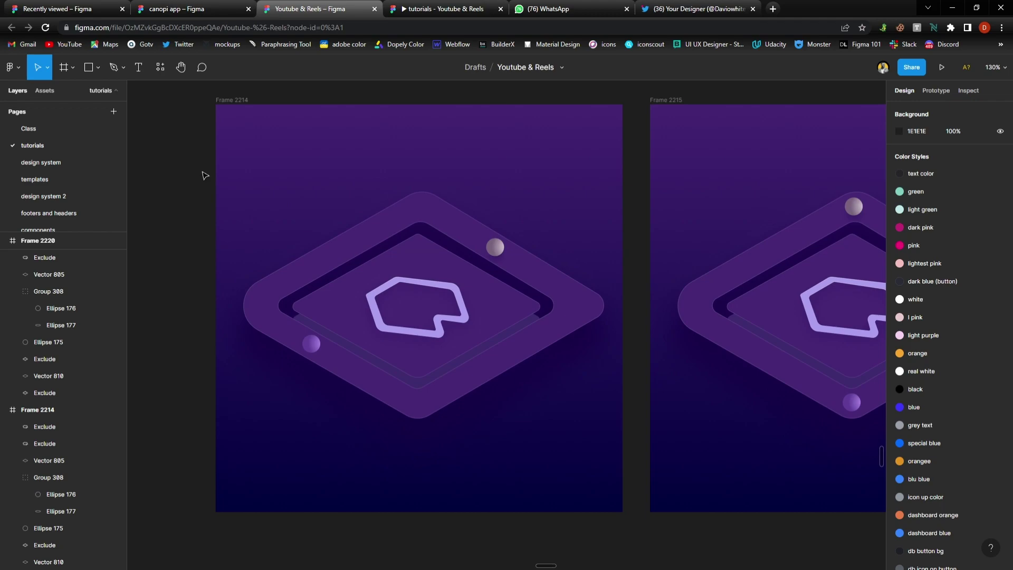
pyautogui.scroll(-1, 205, 175)
pyautogui.hscroll(5, 205, 175)
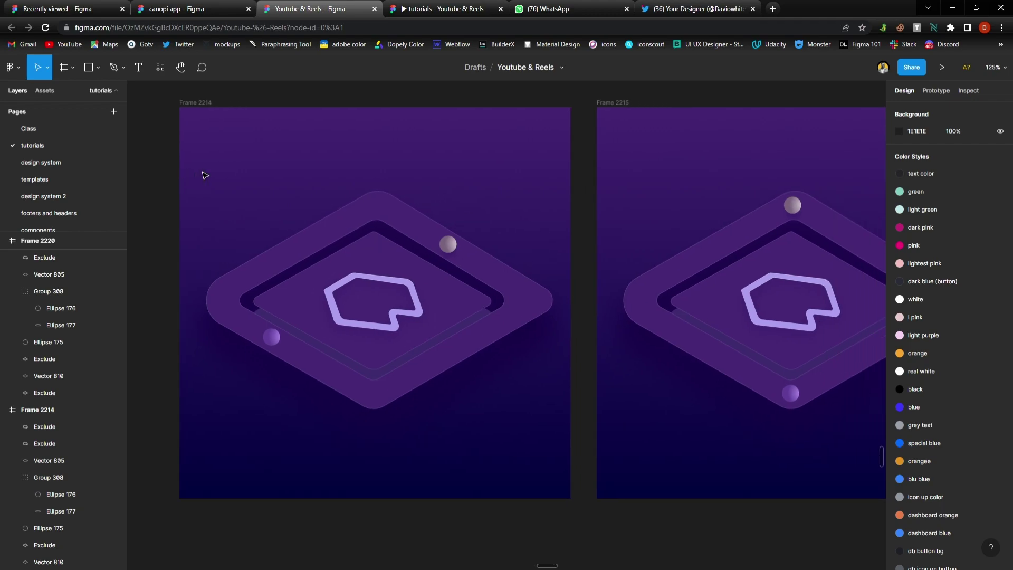
pyautogui.hscroll(-2, 204, 173)
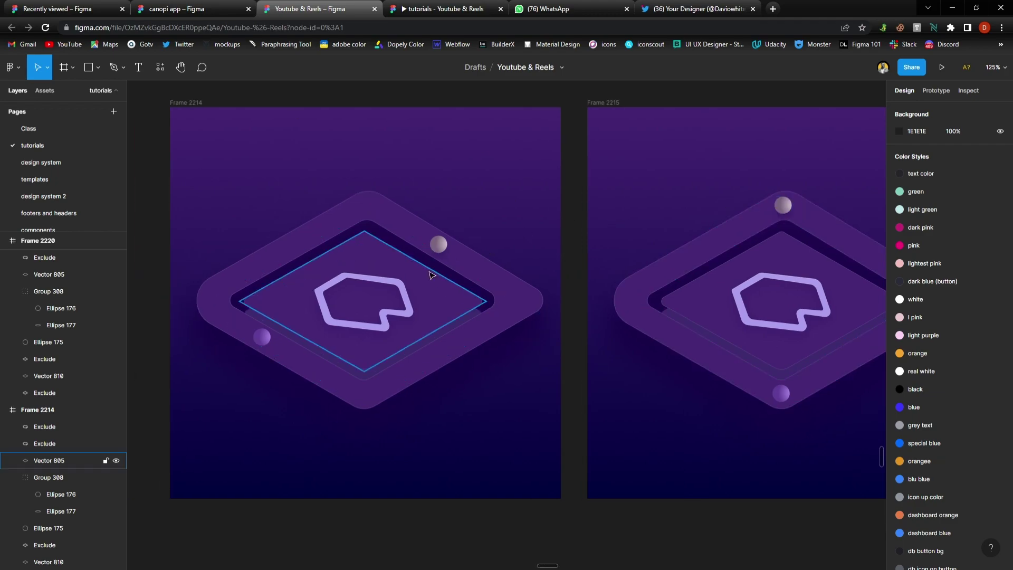
pyautogui.click(442, 244)
pyautogui.click(443, 245)
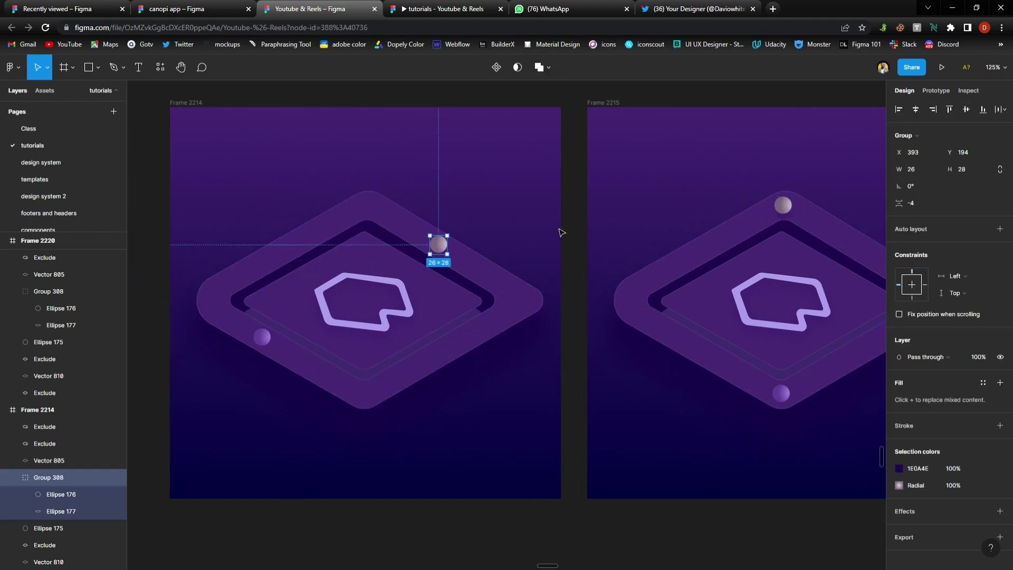
pyautogui.hscroll(3, 620, 113)
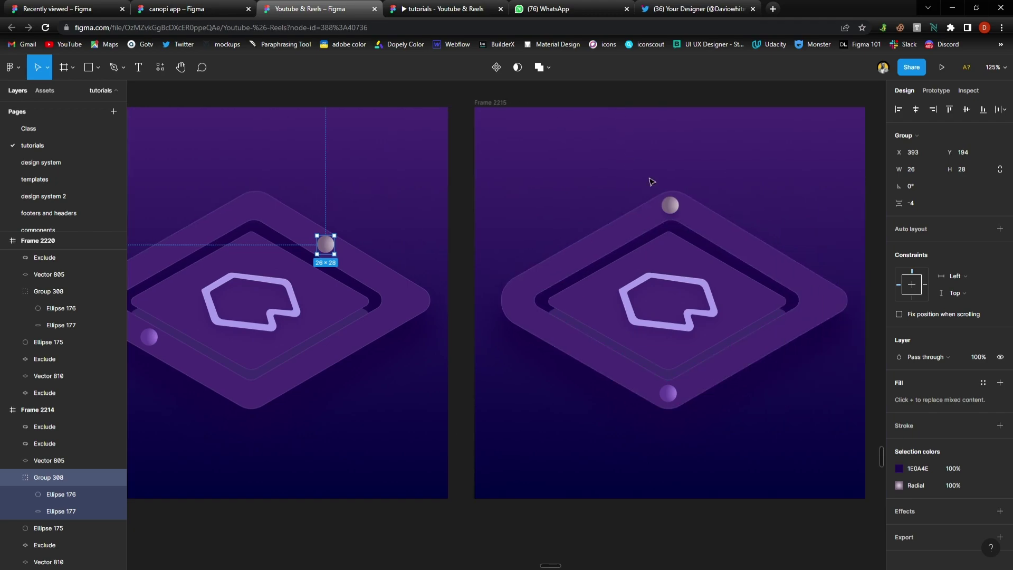
pyautogui.click(672, 207)
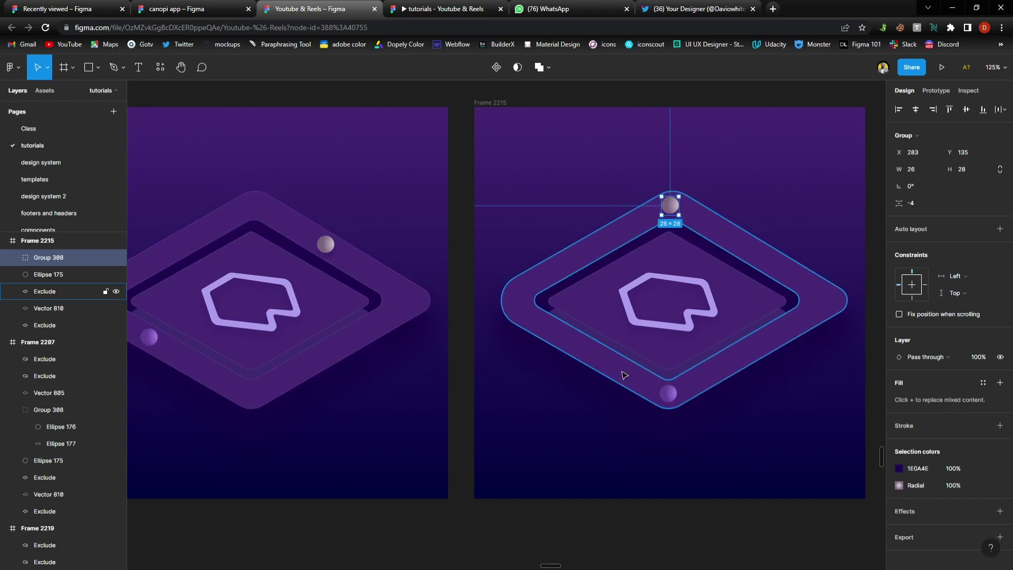
# - Pan across the row of animation frames to review the ball positions
pyautogui.hscroll(5, 606, 362)
pyautogui.hscroll(2, 606, 362)
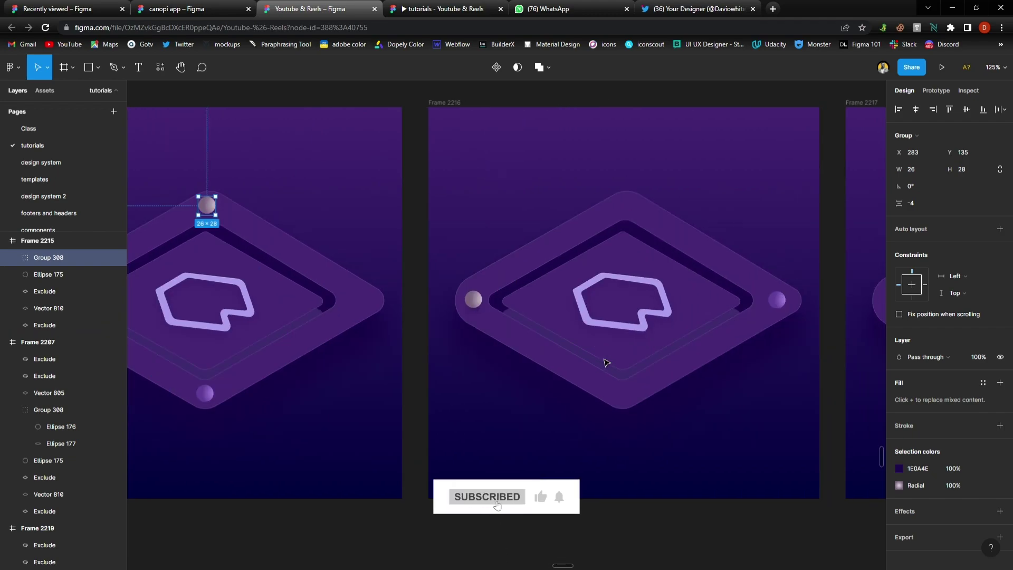
pyautogui.hscroll(-2, 274, 198)
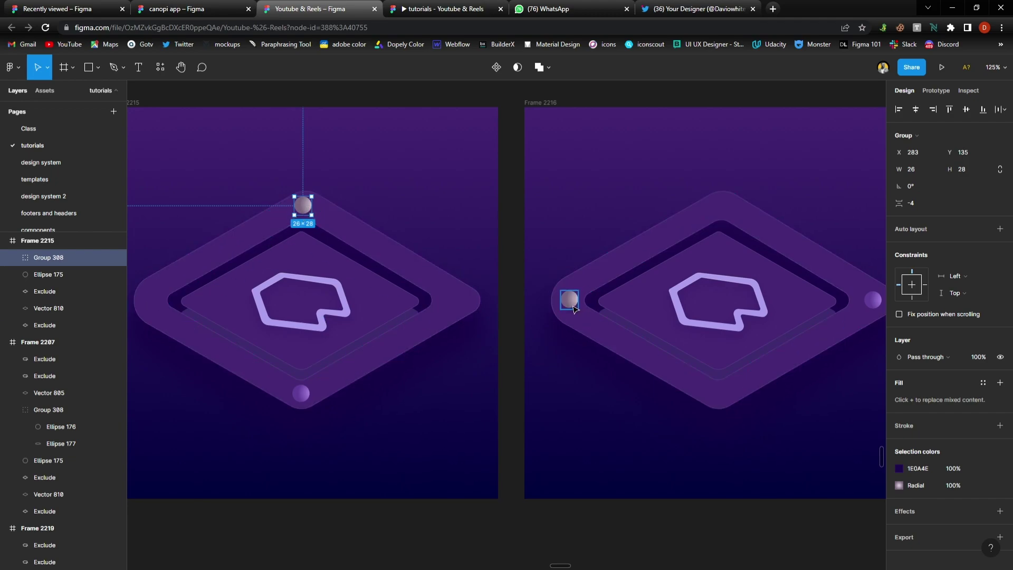
pyautogui.hscroll(3, 575, 309)
pyautogui.hscroll(4, 575, 310)
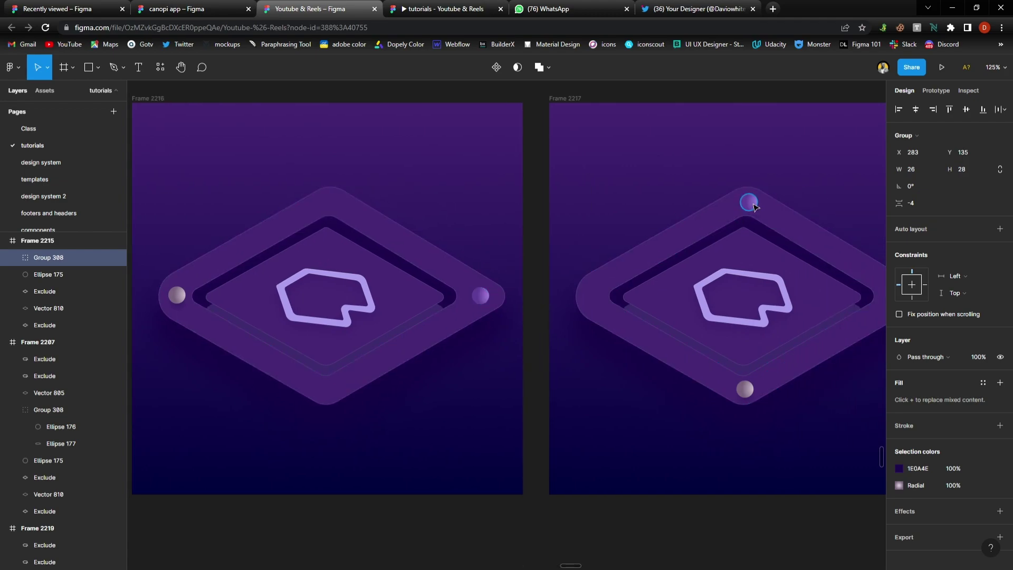
pyautogui.hscroll(7, 754, 207)
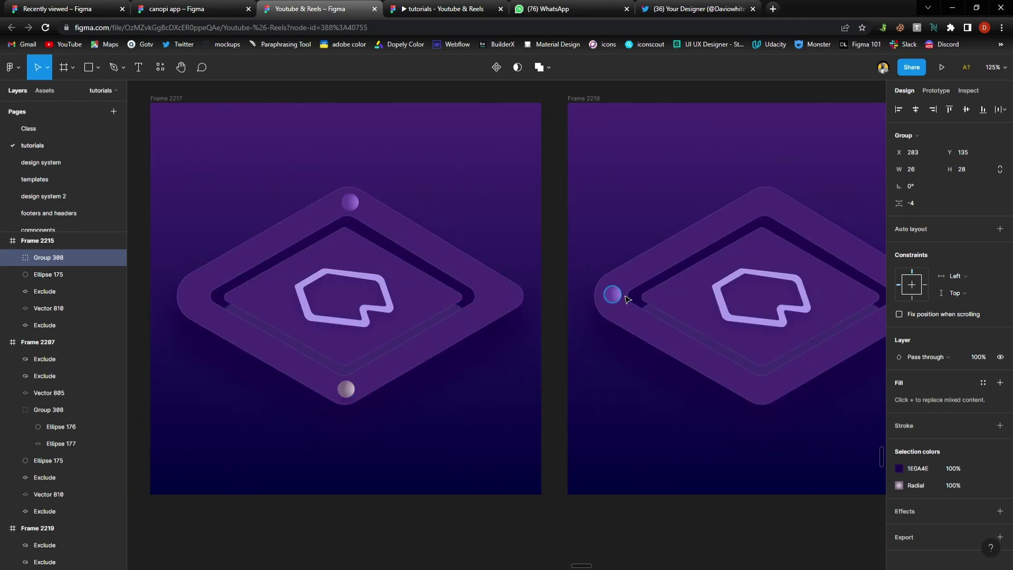
pyautogui.hscroll(7, 626, 299)
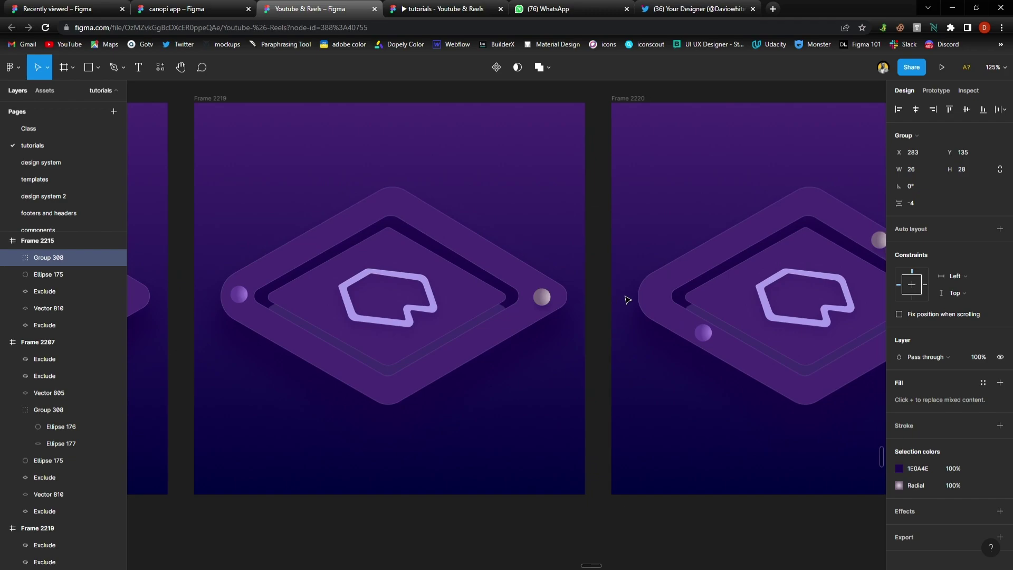
pyautogui.hscroll(1, 528, 287)
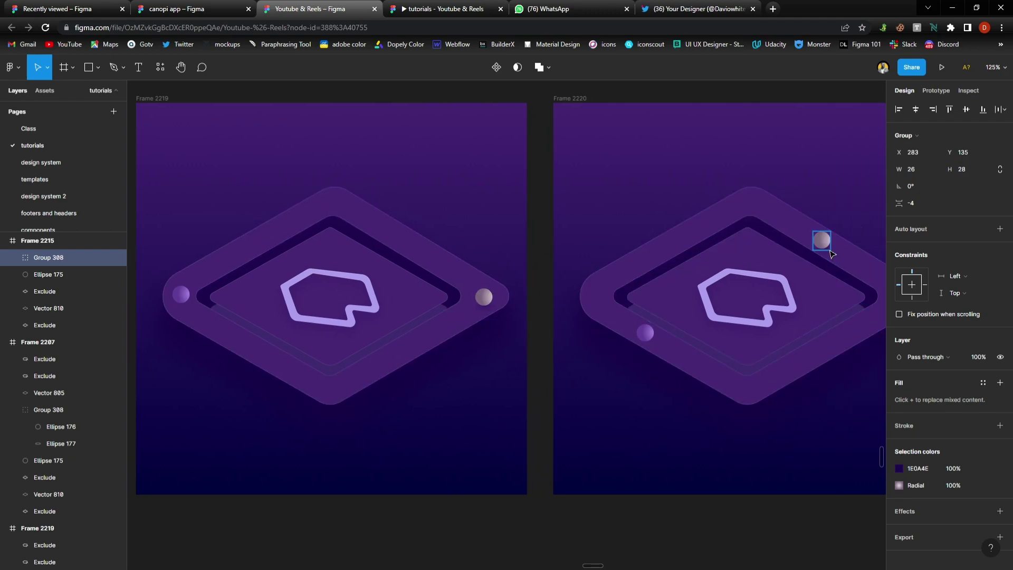
pyautogui.hscroll(5, 832, 255)
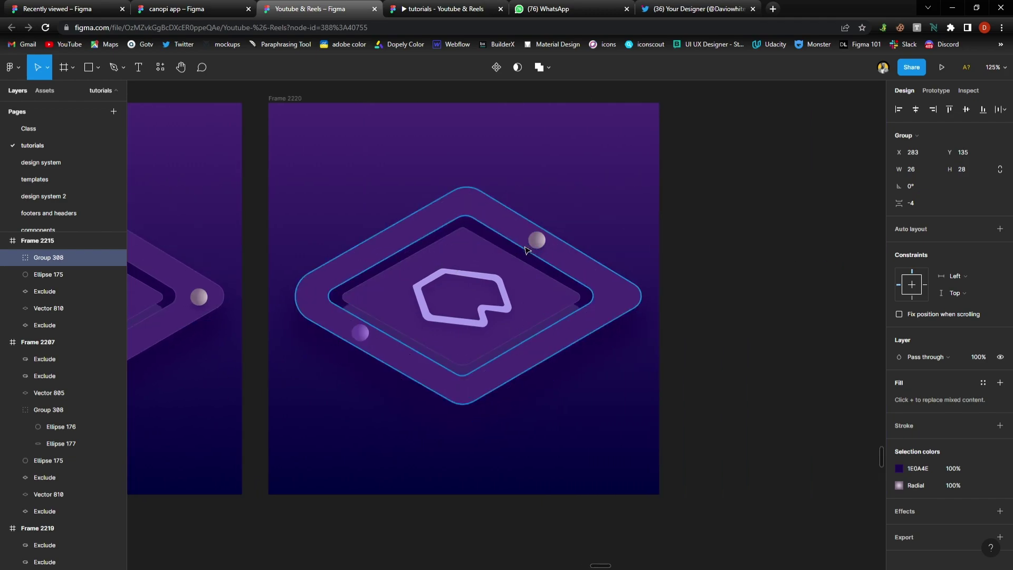
pyautogui.hscroll(10, 539, 252)
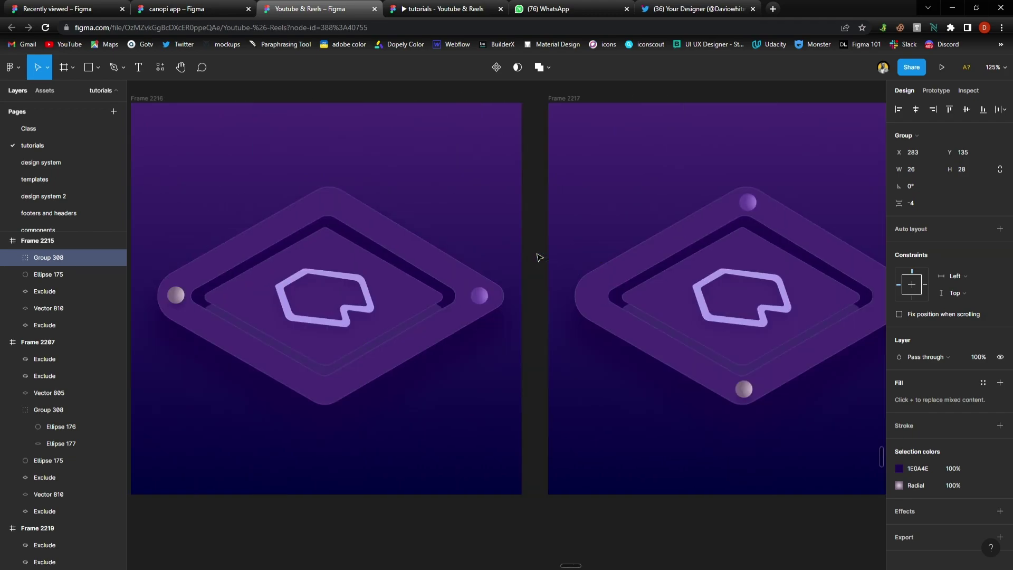
pyautogui.hscroll(-10, 539, 257)
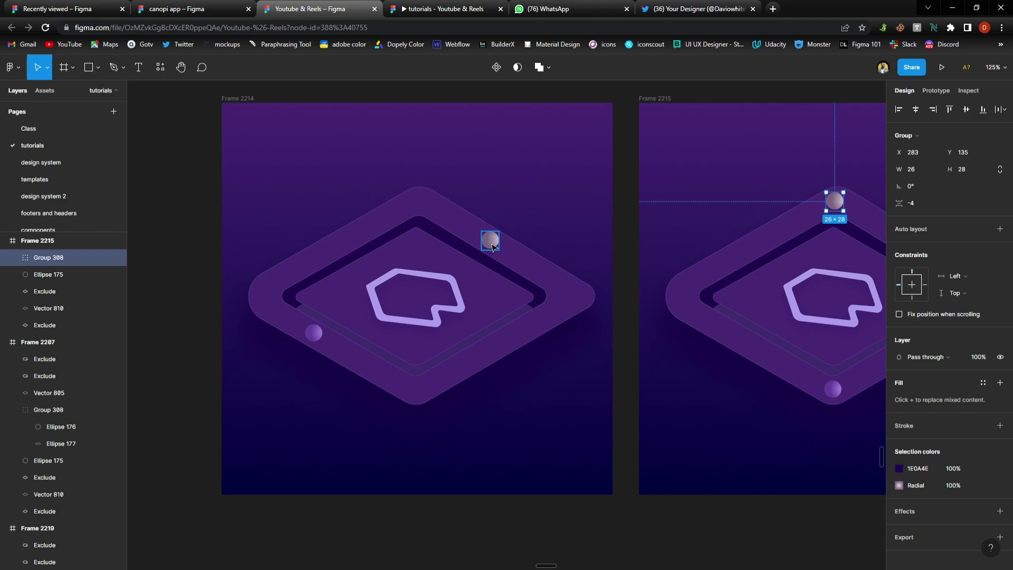
pyautogui.hscroll(13, 494, 248)
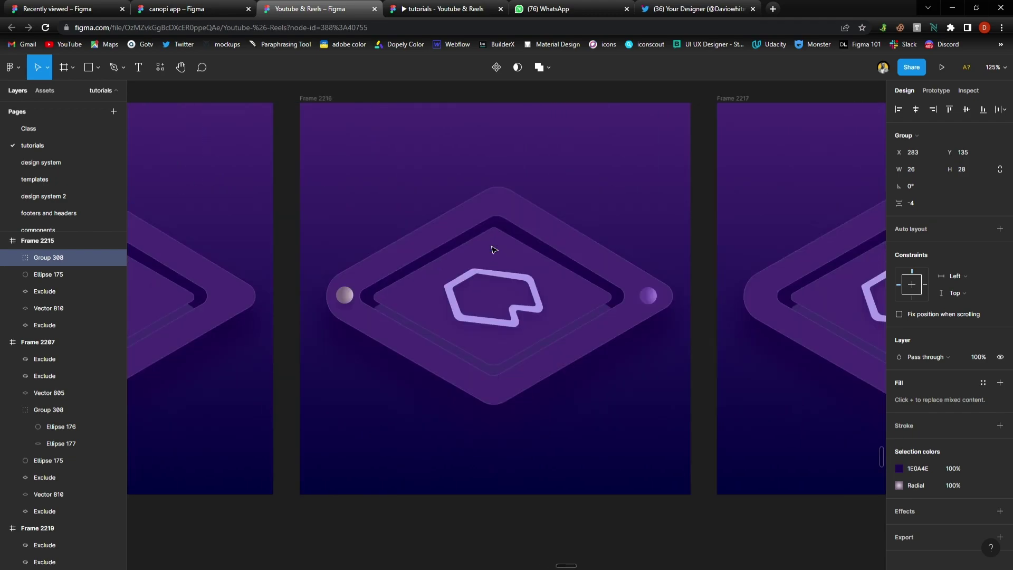
pyautogui.hscroll(18, 493, 249)
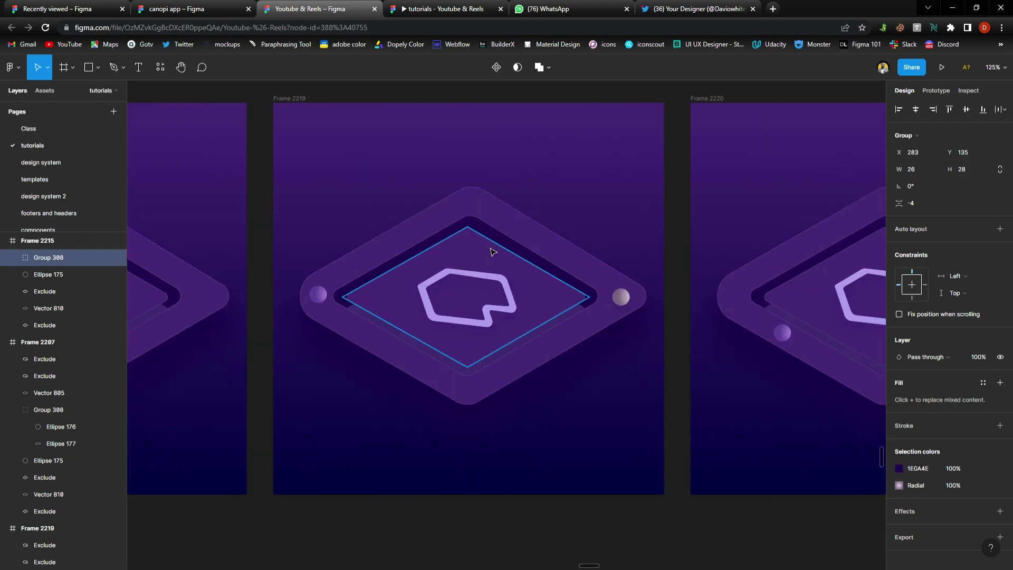
pyautogui.hscroll(-20, 493, 253)
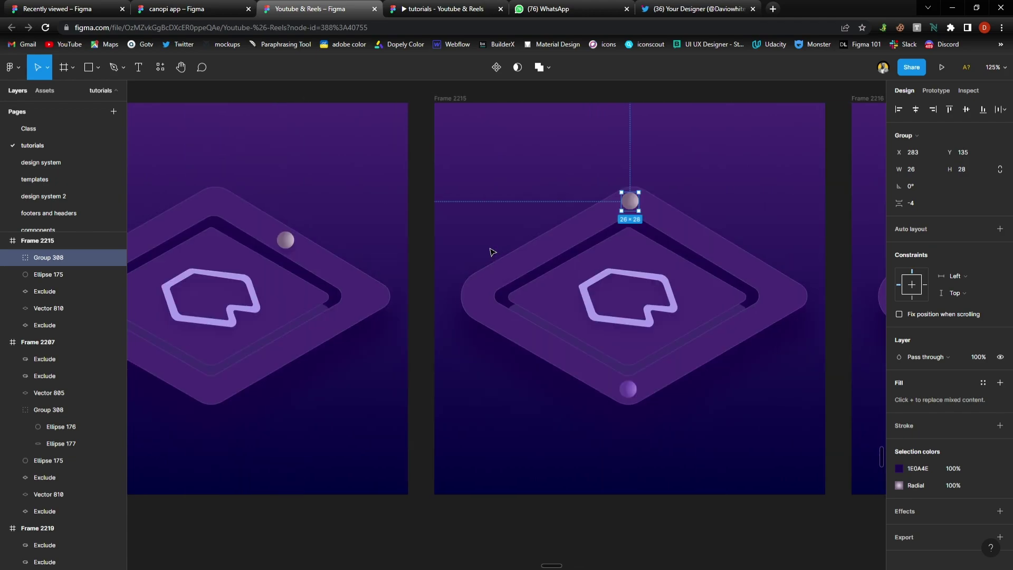
pyautogui.hscroll(-5, 494, 252)
pyautogui.scroll(1, 493, 252)
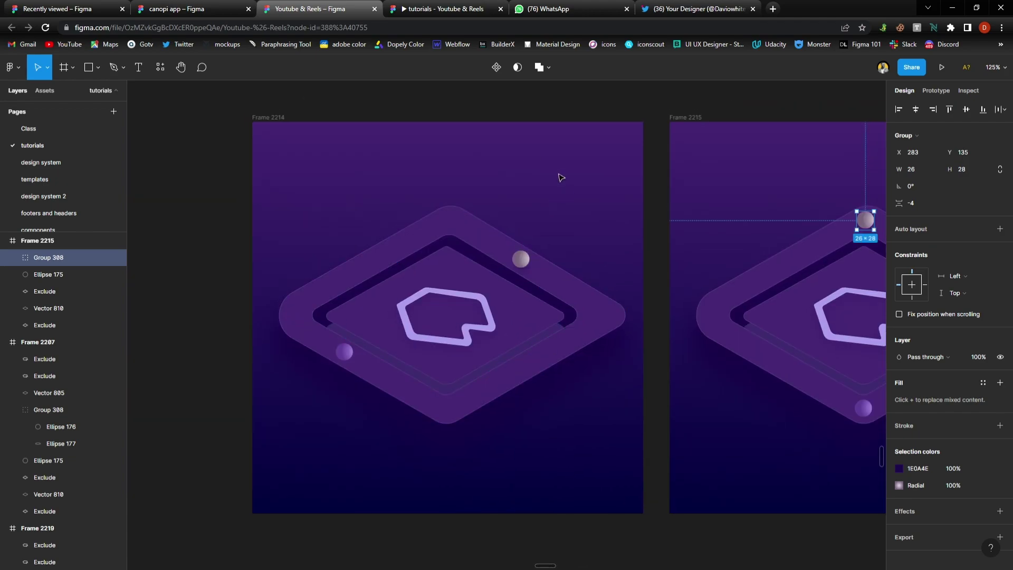
# - Show Frame 2214's prototype interactions and open its delay link to Frame 2215
pyautogui.click(272, 122)
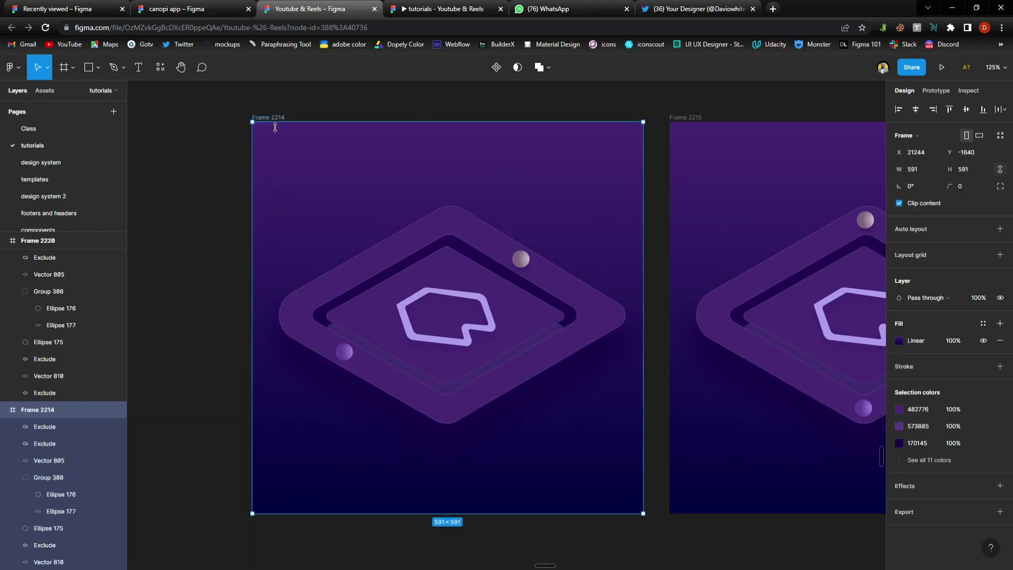
pyautogui.click(930, 91)
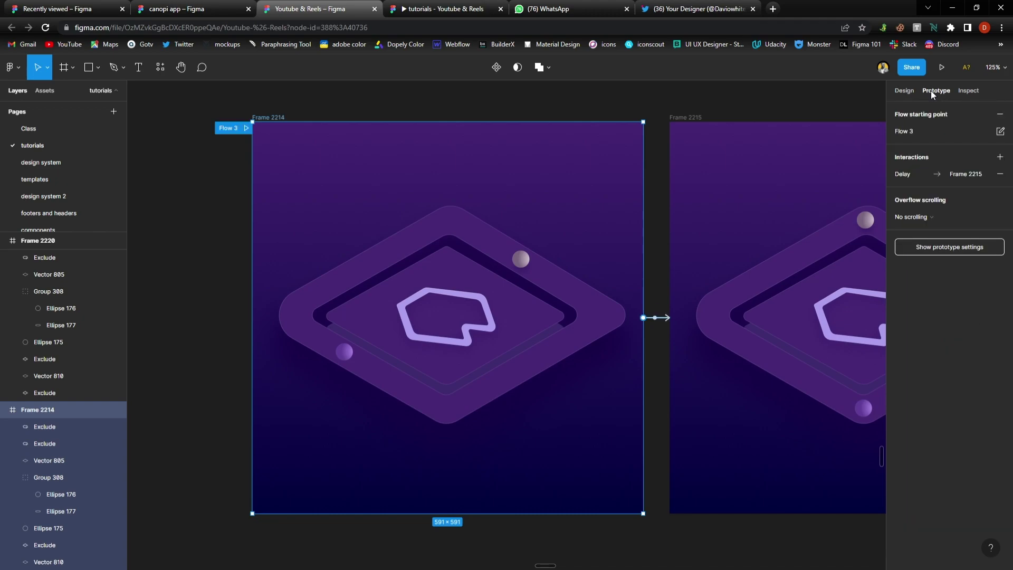
pyautogui.click(667, 320)
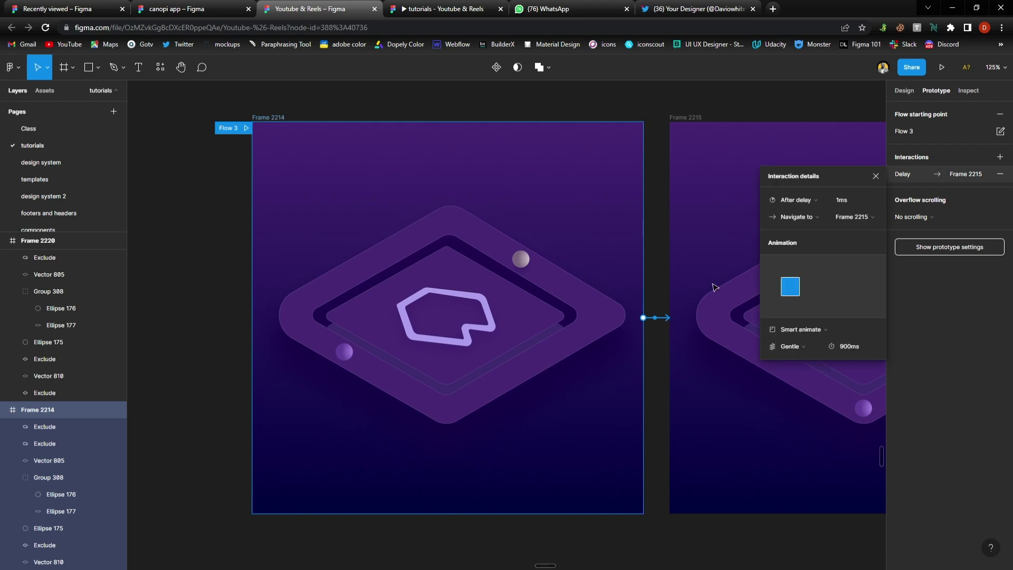
pyautogui.moveTo(816, 179); pyautogui.dragTo(745, 176)
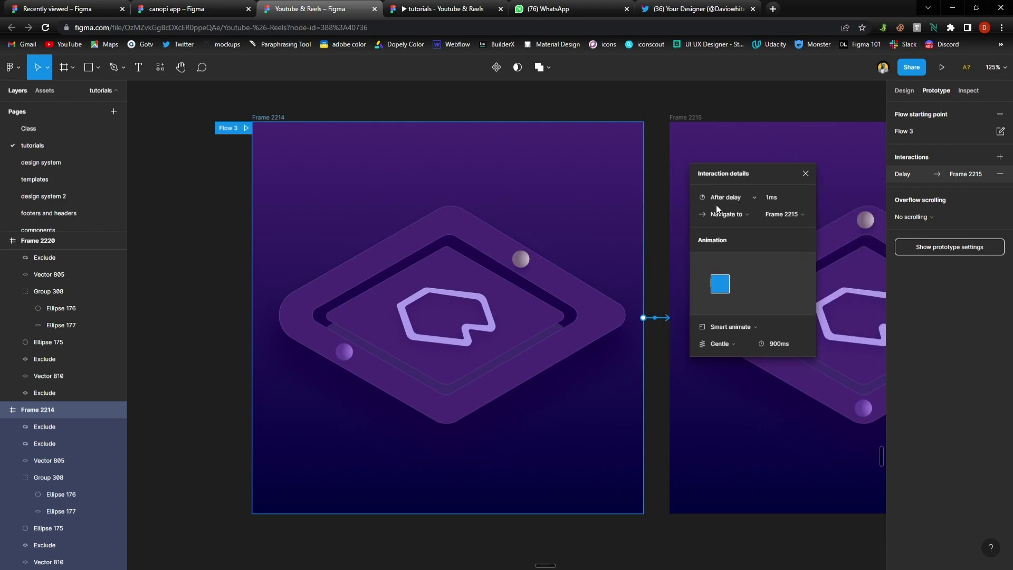
# - Set the link to After delay 1ms with Smart animate, Gentle easing, 900ms
pyautogui.click(742, 196)
pyautogui.click(729, 247)
pyautogui.click(776, 198)
pyautogui.click(742, 344)
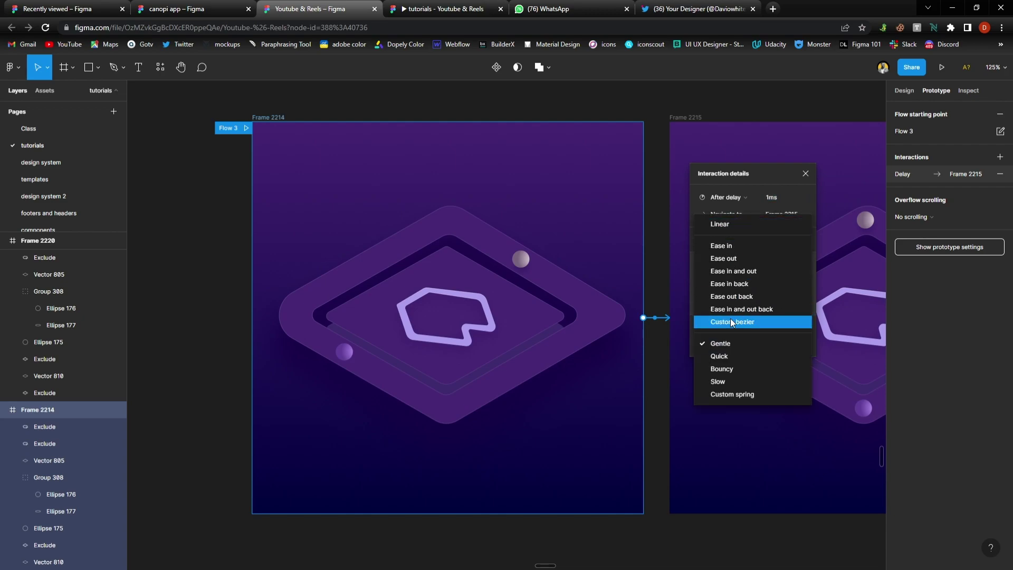
pyautogui.click(735, 343)
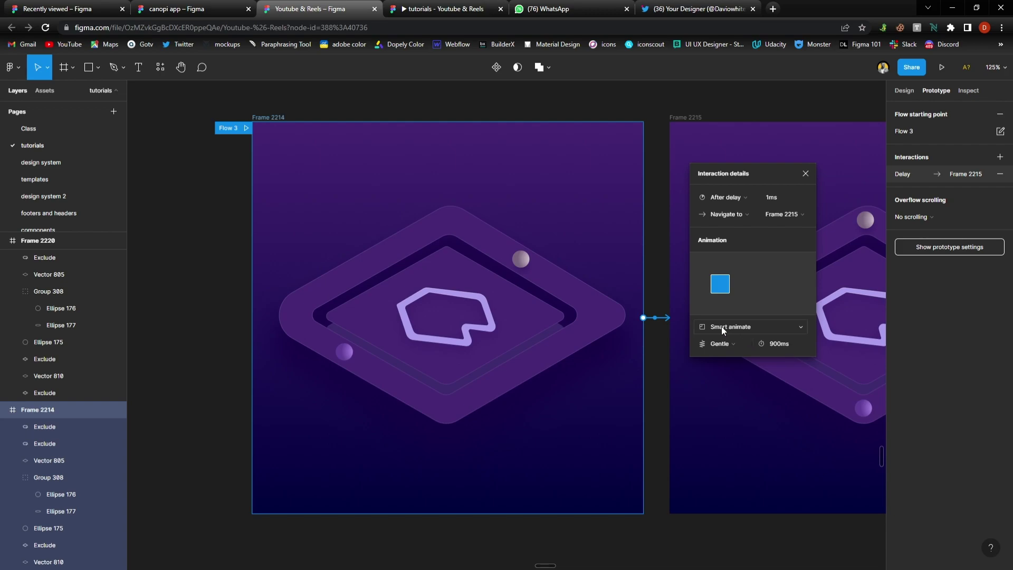
pyautogui.click(695, 122)
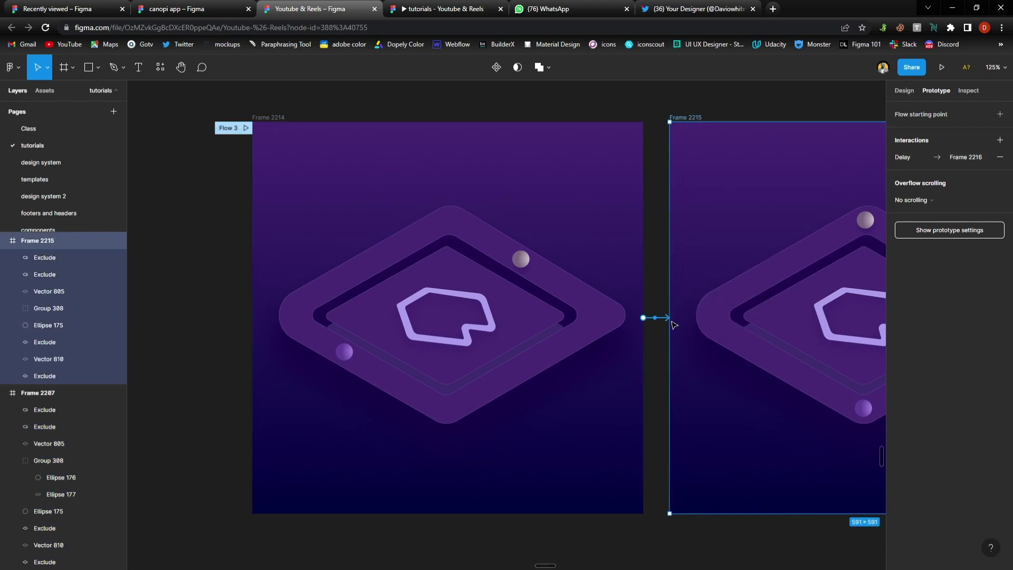
# - Check the delayed smart-animate links from Frames 2214, 2215 and 2216, then select Frame 2220
pyautogui.click(672, 324)
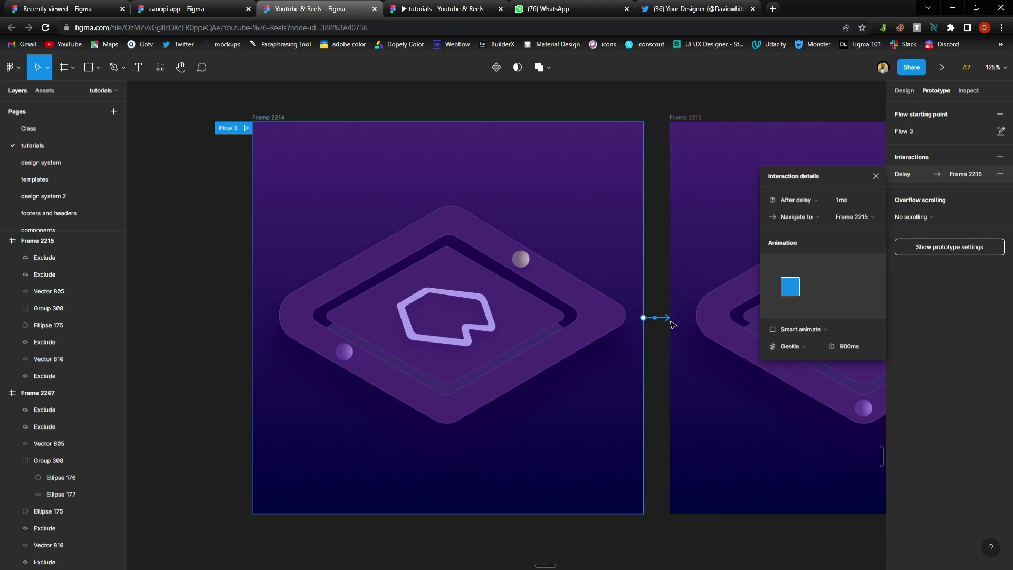
pyautogui.click(695, 119)
pyautogui.hscroll(10, 638, 250)
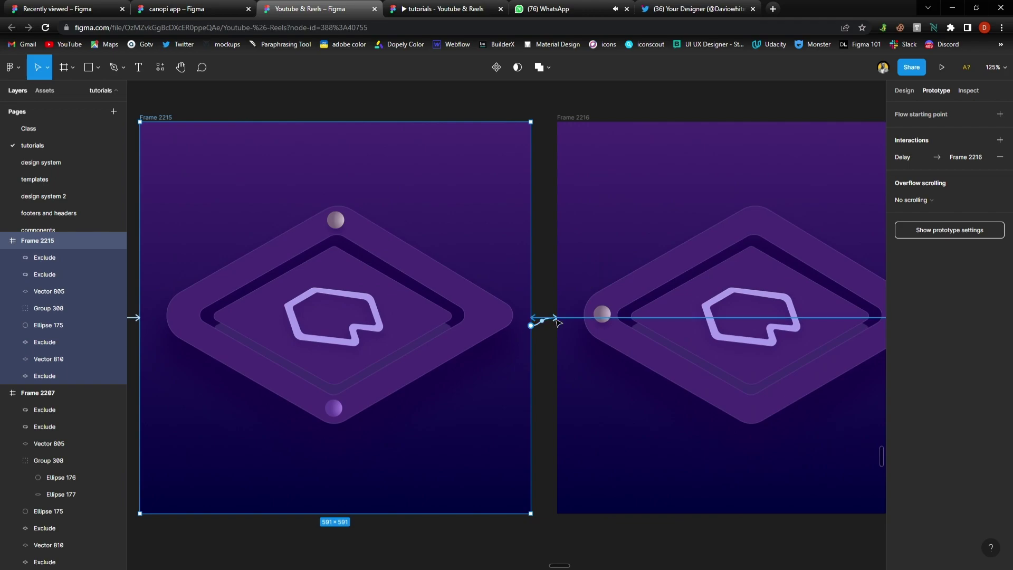
pyautogui.click(552, 321)
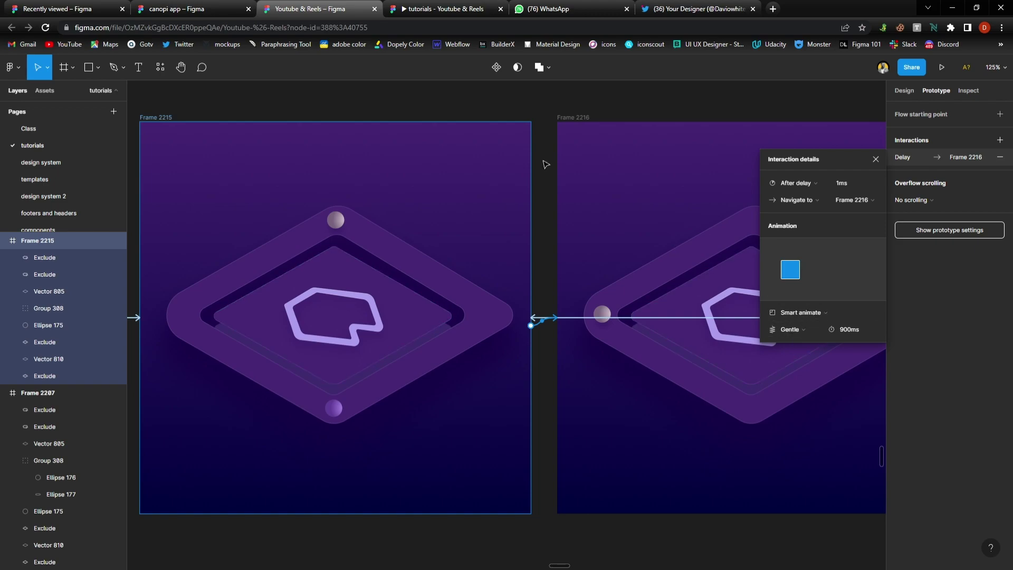
pyautogui.hscroll(1, 538, 150)
pyautogui.click(540, 120)
pyautogui.hscroll(20, 617, 185)
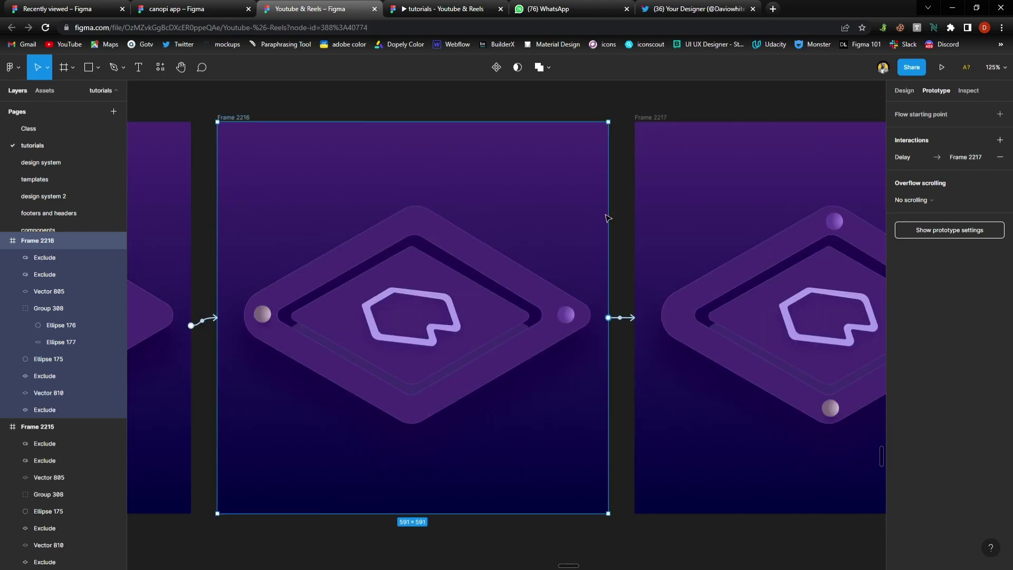
pyautogui.hscroll(2, 607, 220)
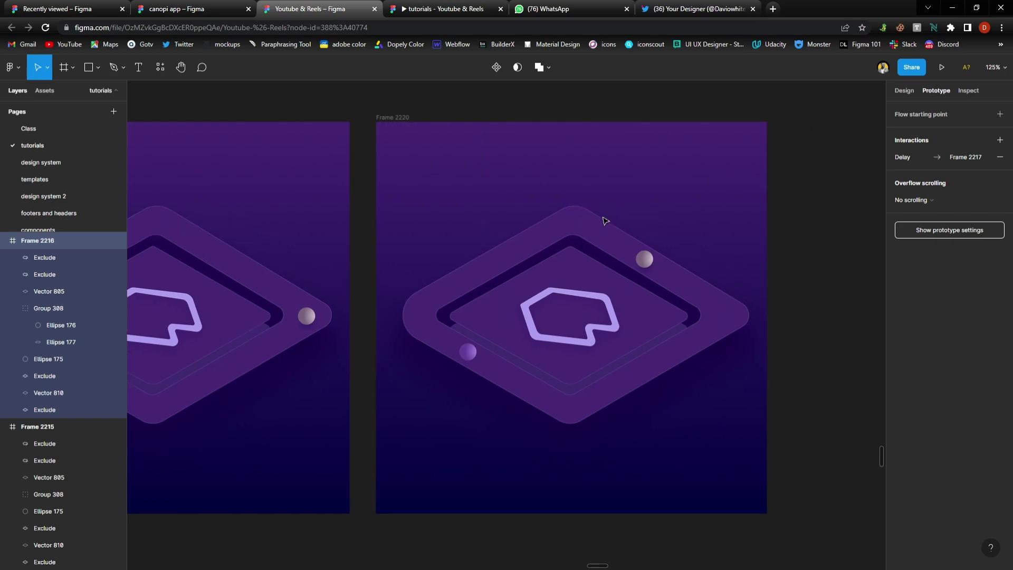
pyautogui.click(601, 219)
# - Inspect Frame 2220's loop back to Frame 2215: 1ms delay, Smart animate, Gentle, 900ms
pyautogui.scroll(-3, 473, 208)
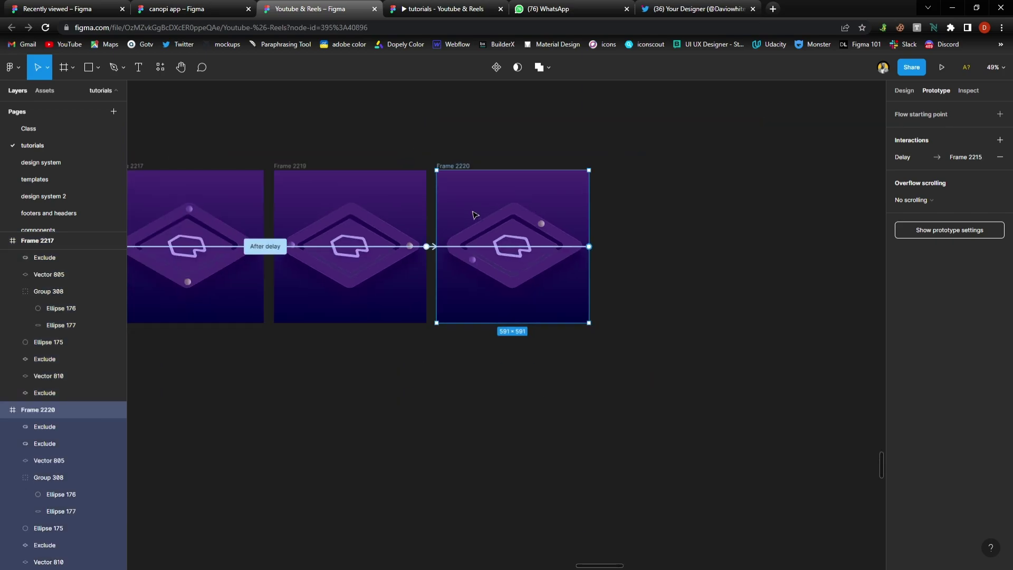
pyautogui.hscroll(-10, 475, 215)
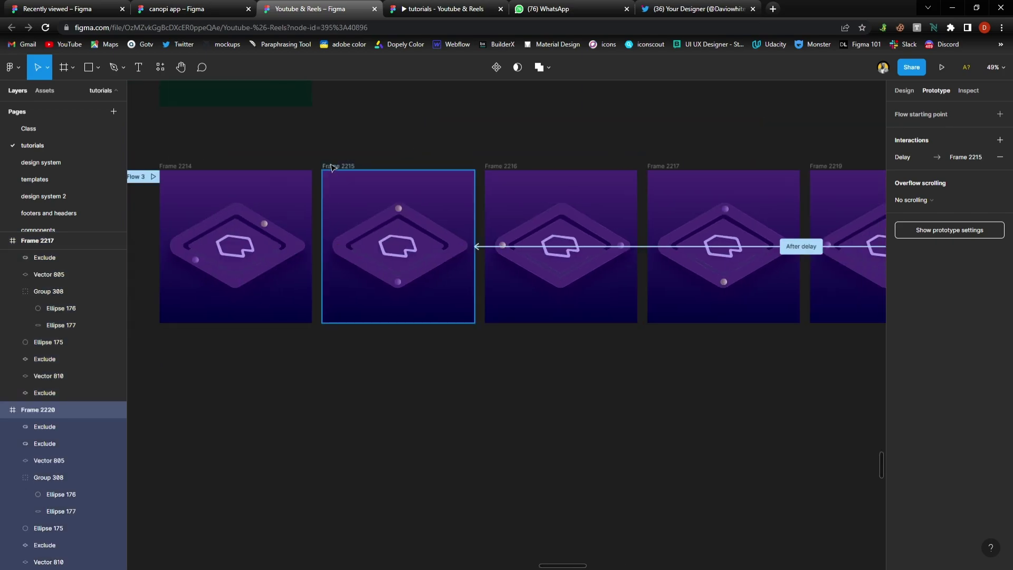
pyautogui.scroll(3, 357, 216)
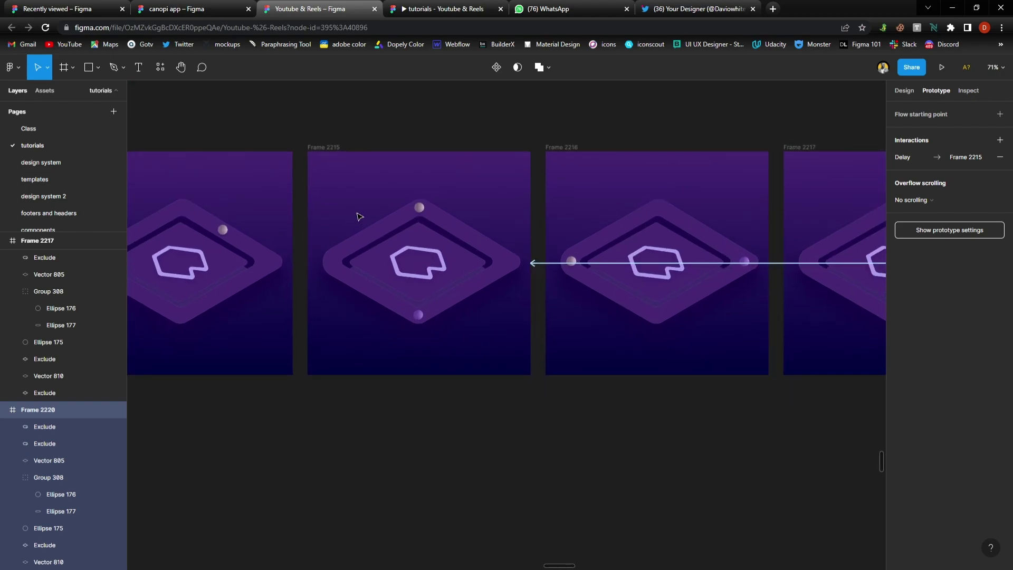
pyautogui.click(550, 263)
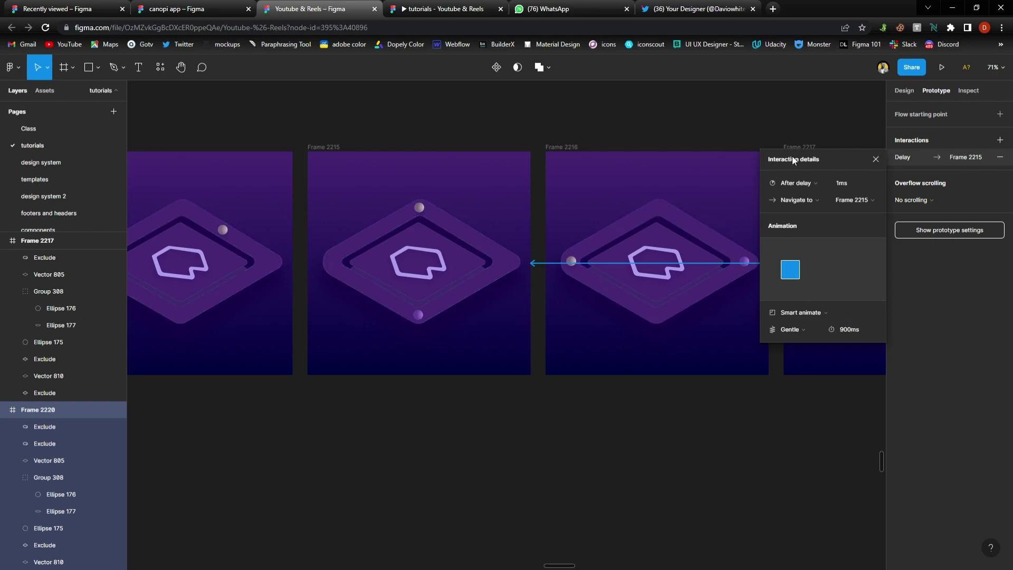
pyautogui.click(875, 160)
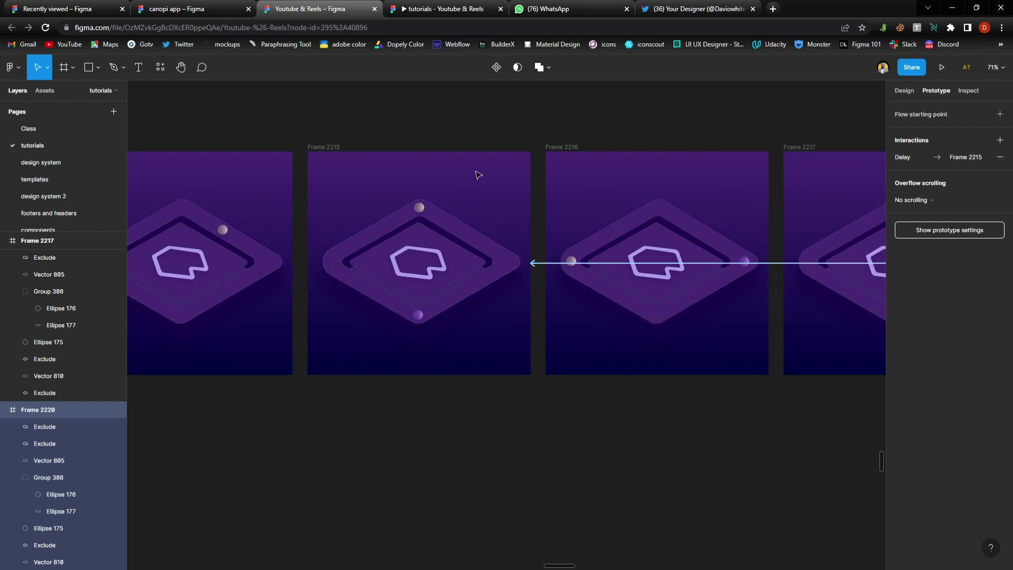
# - Pan the canvas to bring Frame 2214's Flow 3 starting point into view
pyautogui.hscroll(5, 478, 175)
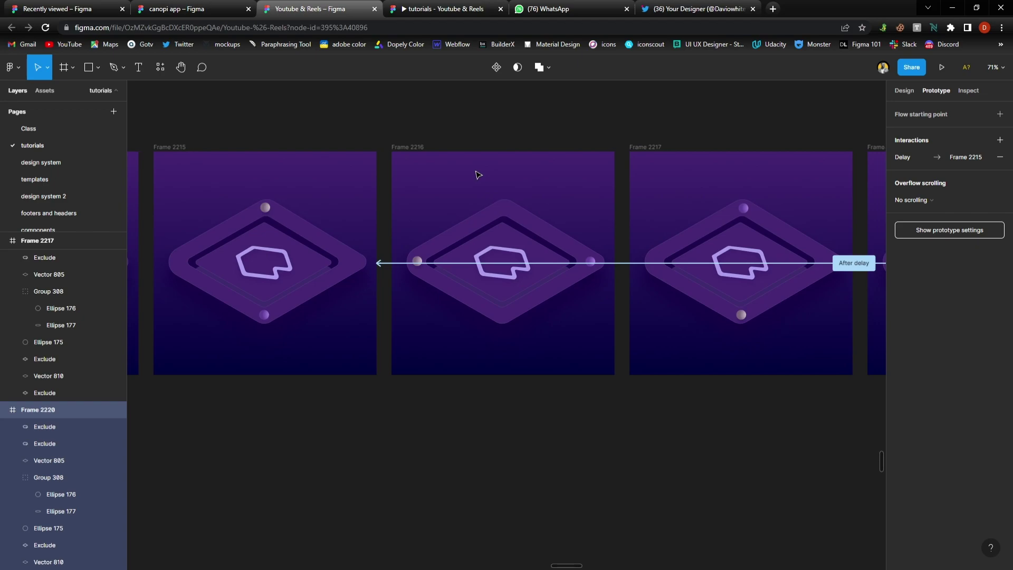
pyautogui.scroll(-3, 478, 175)
pyautogui.hscroll(2, 479, 175)
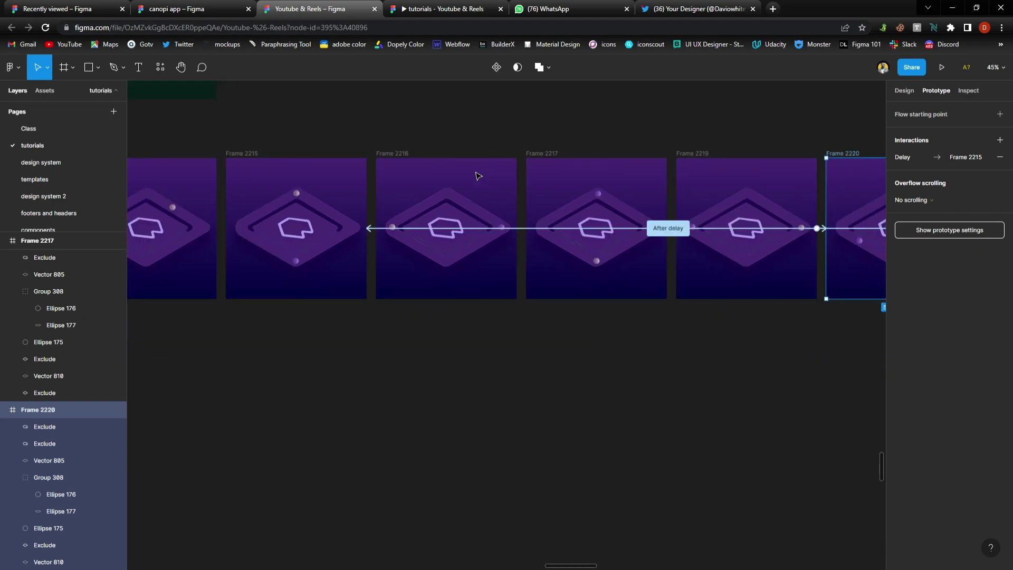
pyautogui.hscroll(-3, 479, 175)
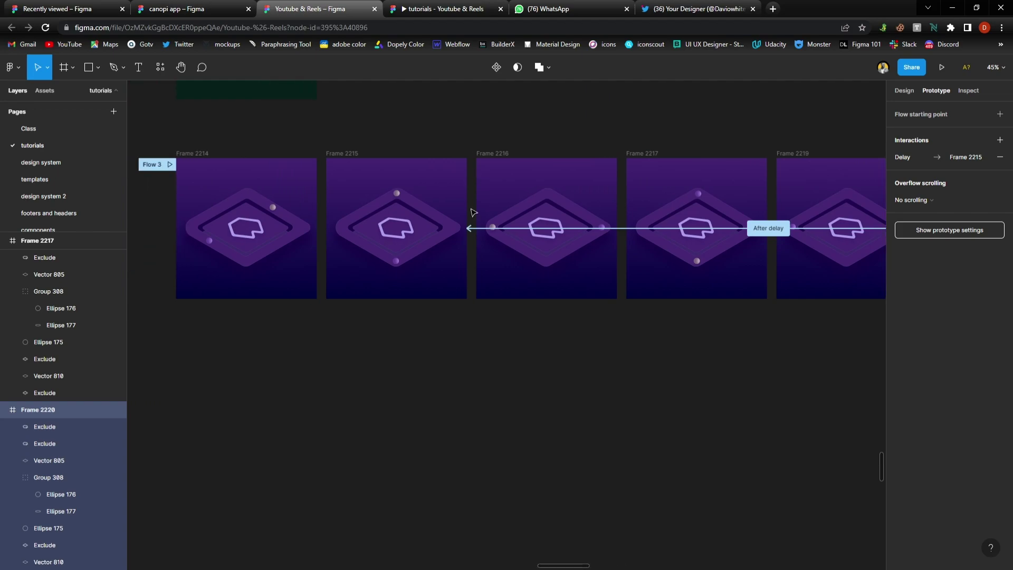
pyautogui.scroll(5, 361, 278)
pyautogui.scroll(4, 325, 293)
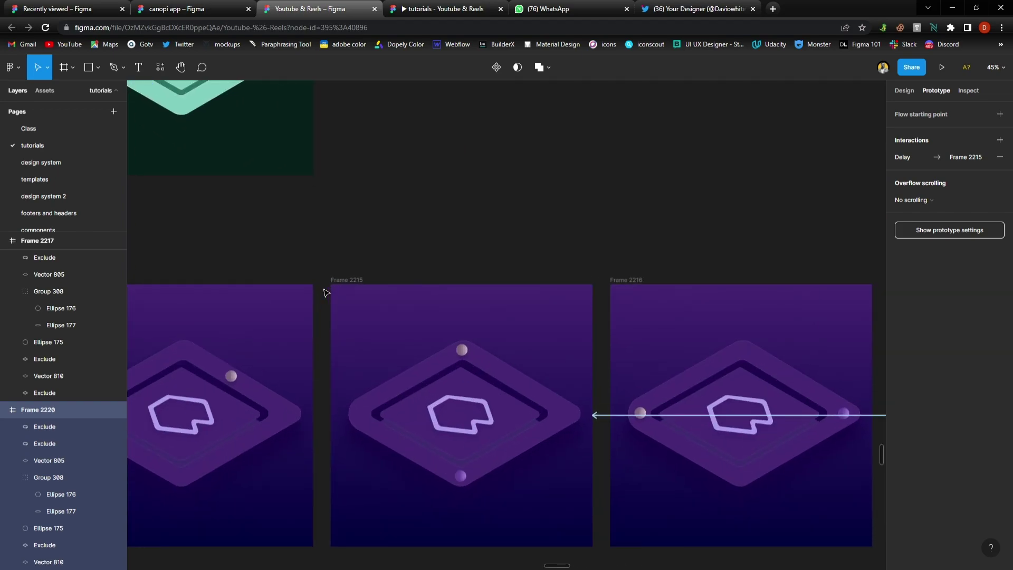
pyautogui.scroll(-2, 326, 293)
pyautogui.hscroll(-6, 274, 232)
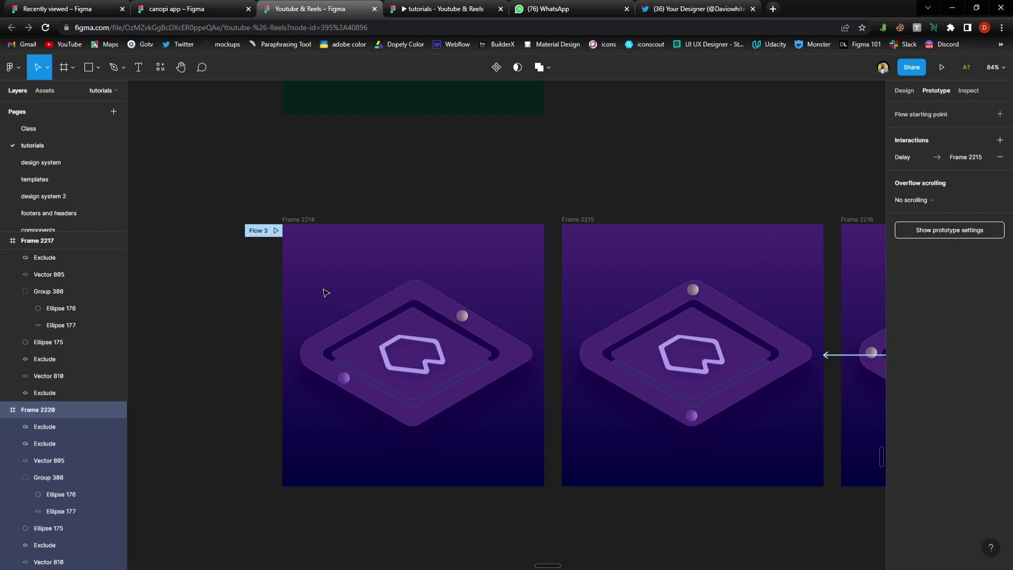
# - Play Flow 3 to watch the balls orbit the diamond, then return to the design file
pyautogui.click(278, 232)
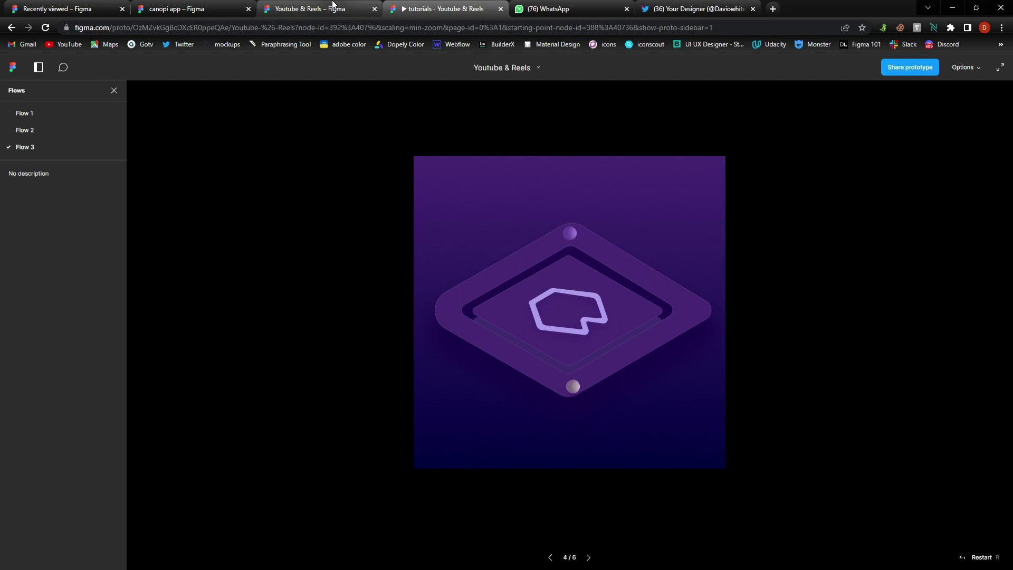
pyautogui.click(333, 4)
pyautogui.scroll(-5, 380, 285)
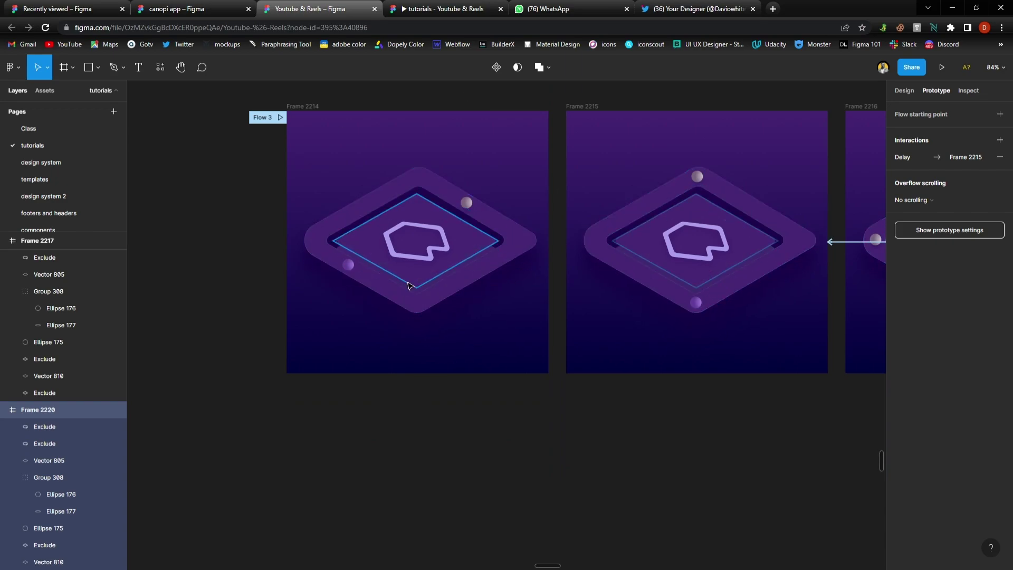
pyautogui.hscroll(5, 580, 204)
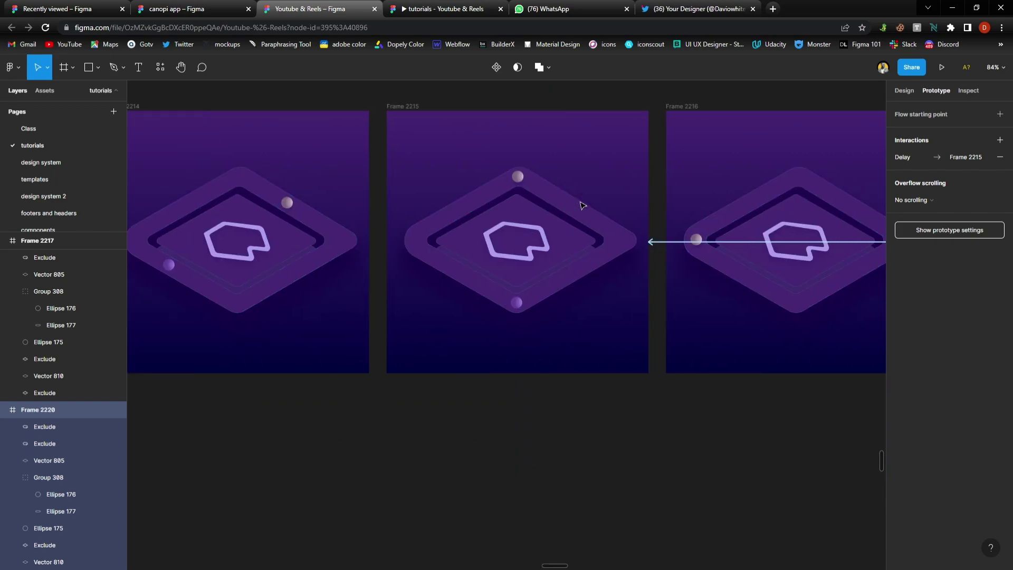
pyautogui.hscroll(-5, 443, 203)
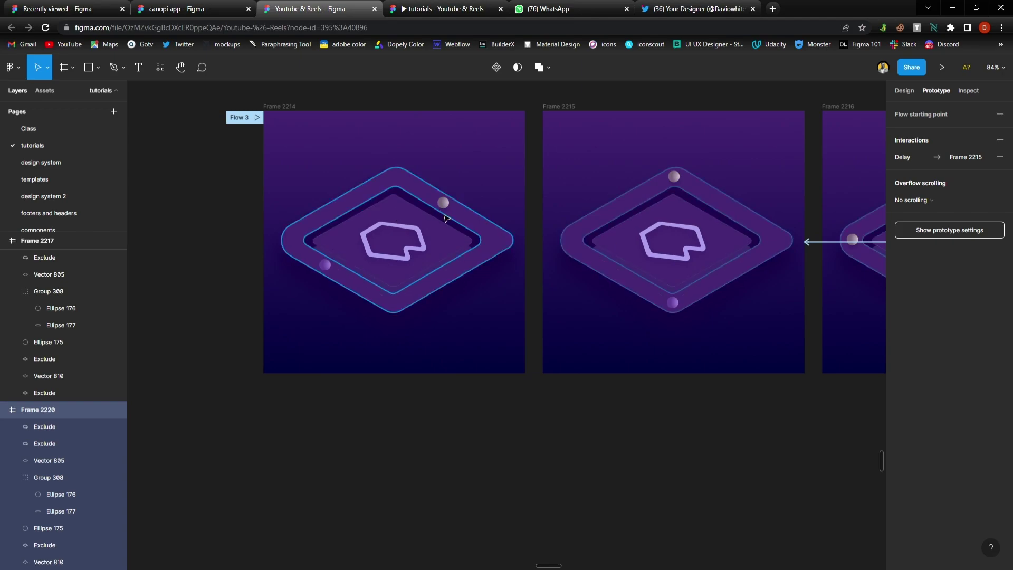
pyautogui.hscroll(2, 455, 211)
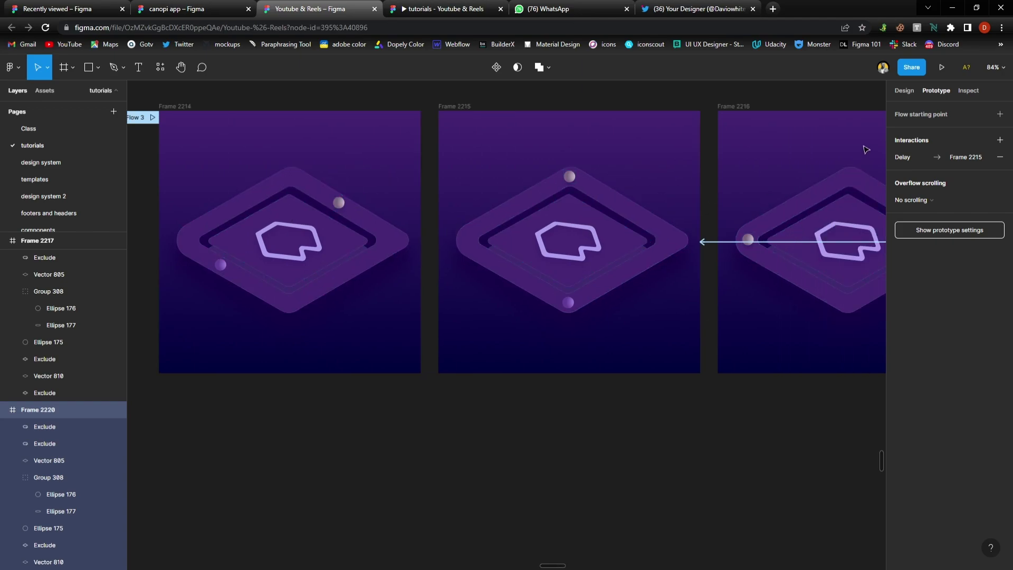
pyautogui.click(733, 246)
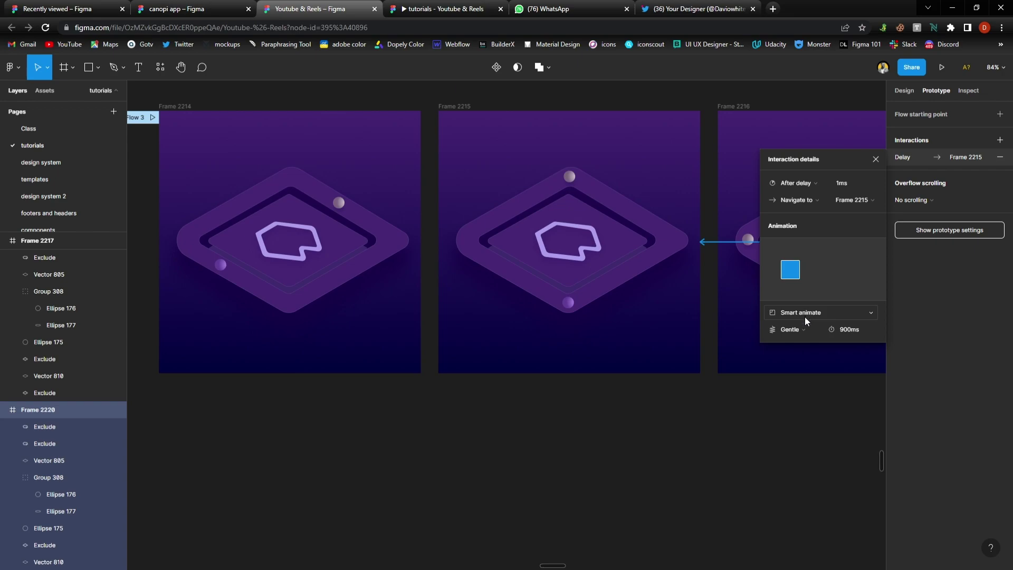
pyautogui.click(803, 330)
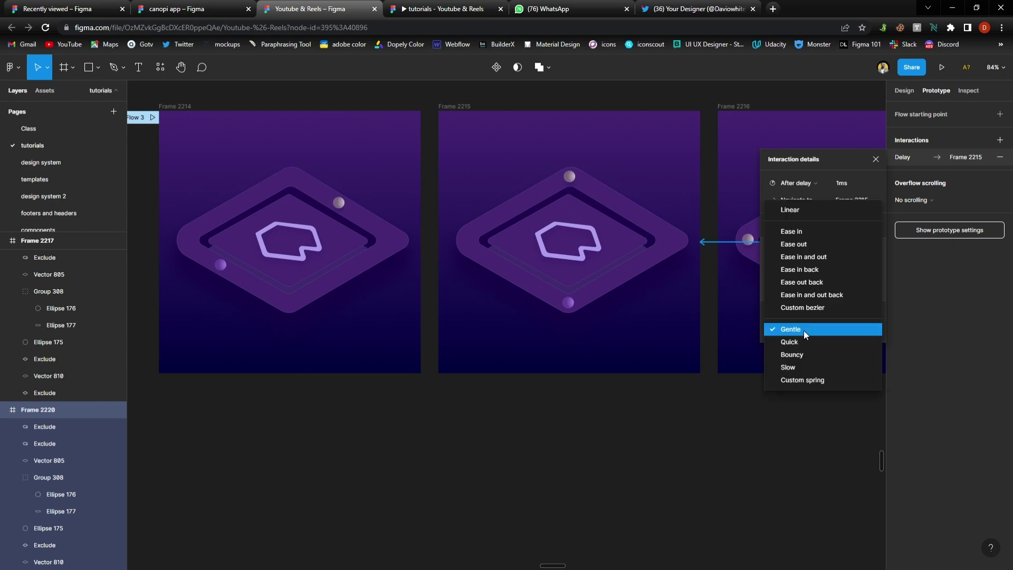
pyautogui.click(803, 330)
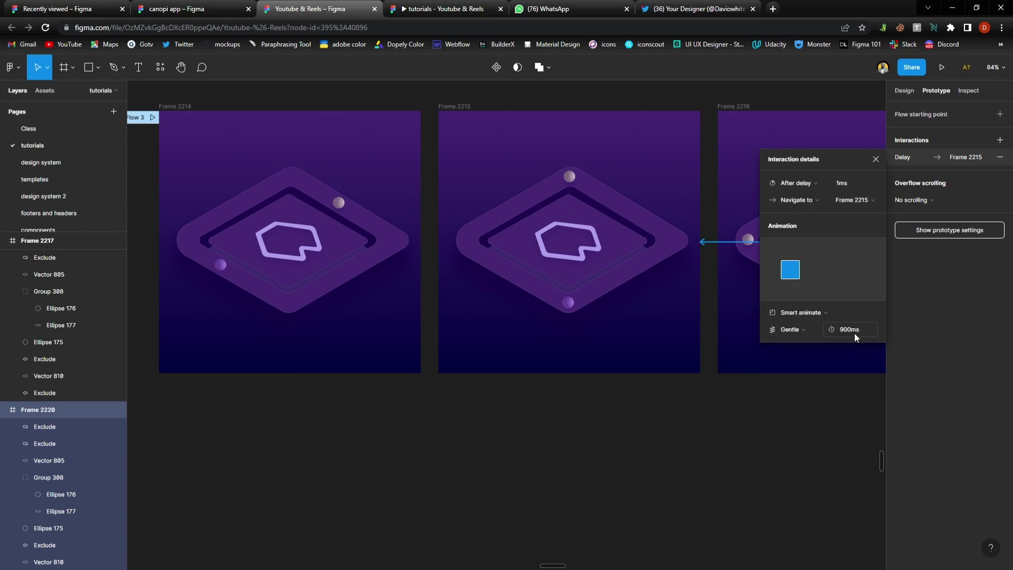
pyautogui.click(877, 159)
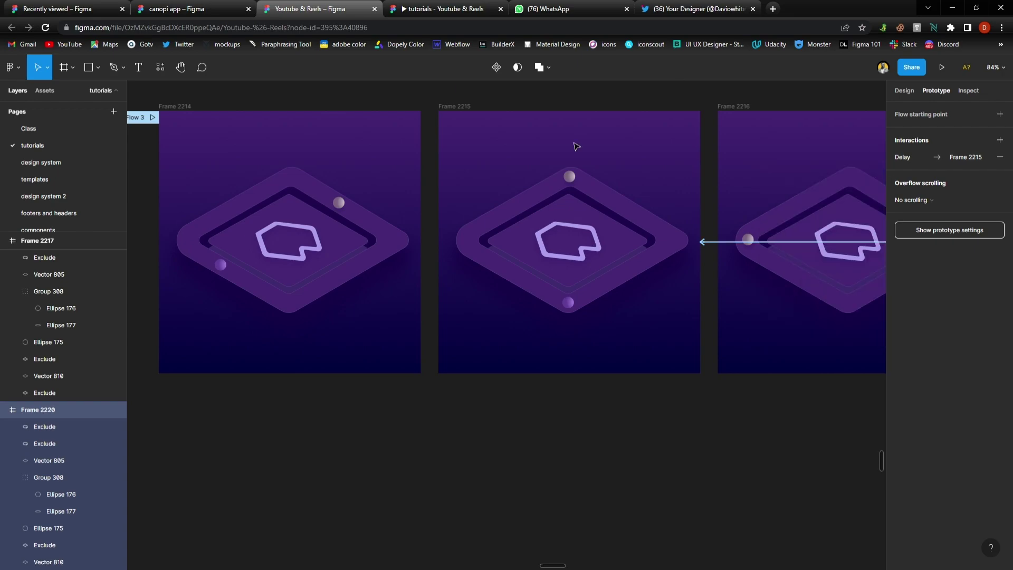
pyautogui.scroll(3, 554, 168)
pyautogui.scroll(-1, 455, 276)
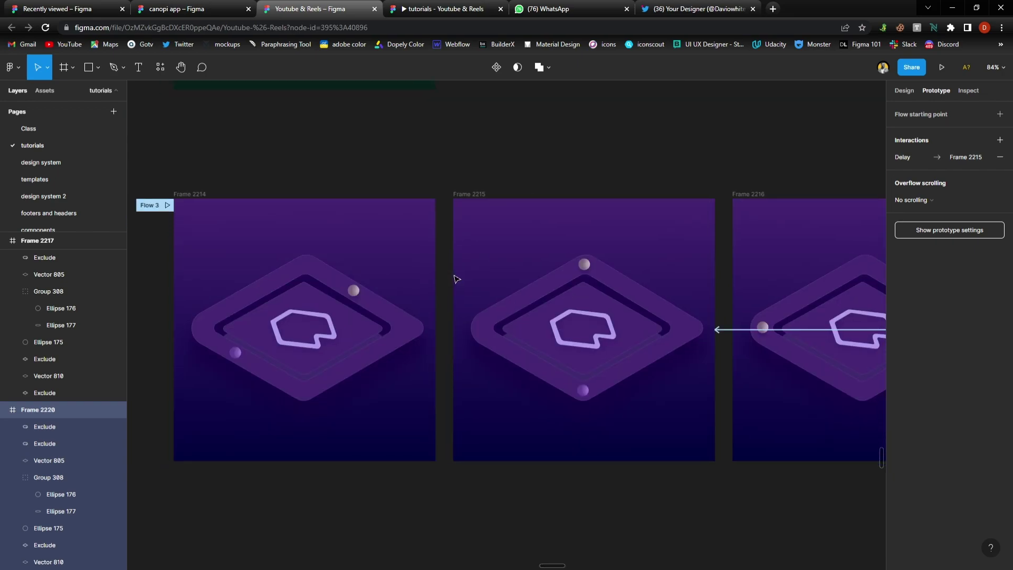
pyautogui.scroll(3, 457, 279)
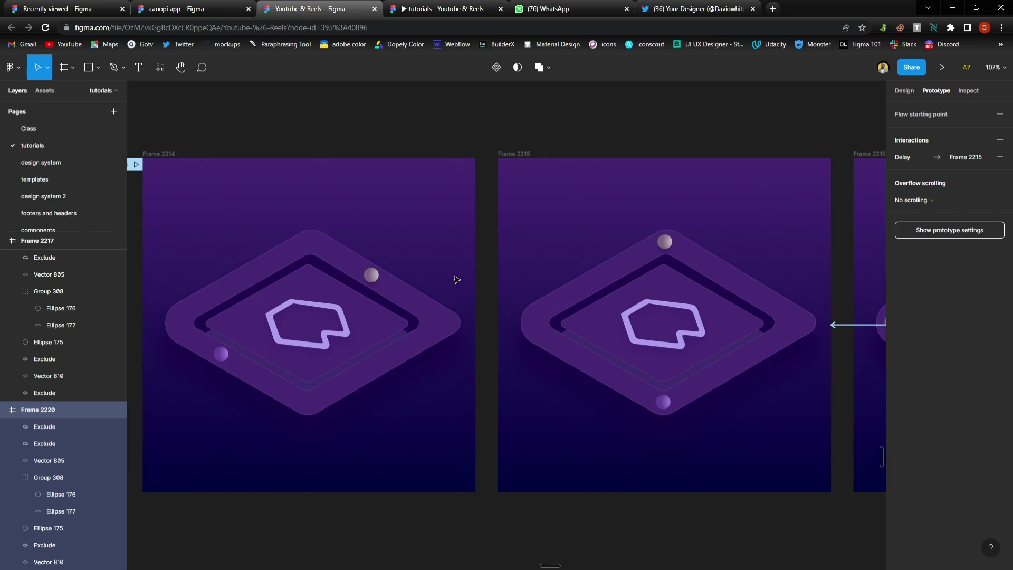
pyautogui.hscroll(-2, 457, 279)
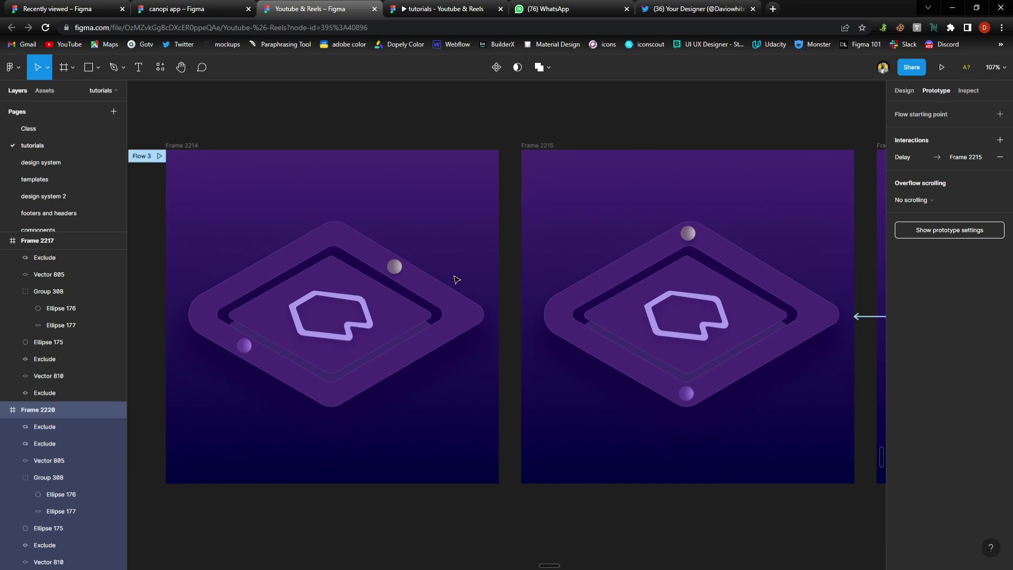
pyautogui.scroll(-1, 457, 279)
pyautogui.hscroll(-1, 457, 279)
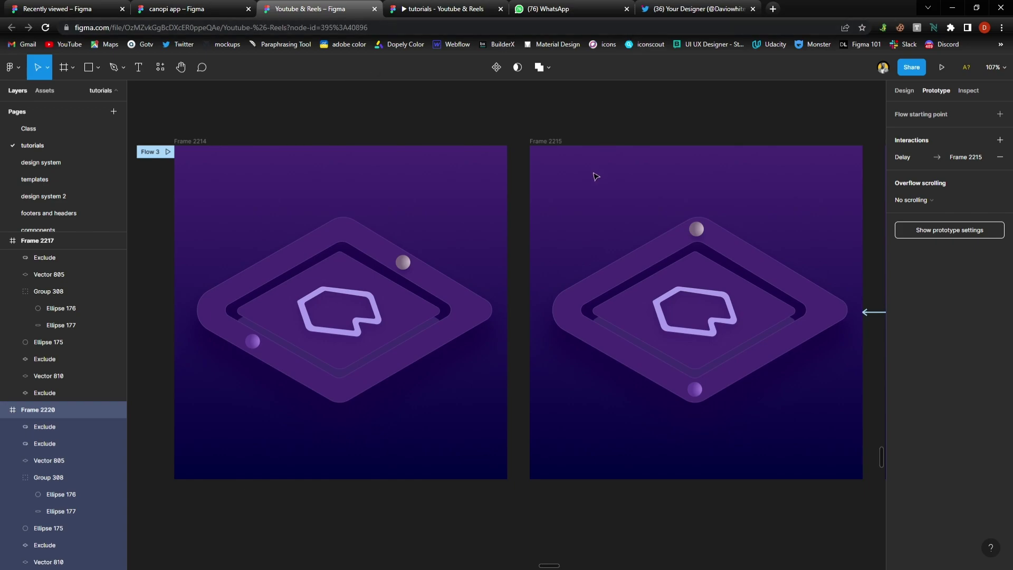
pyautogui.scroll(1, 595, 177)
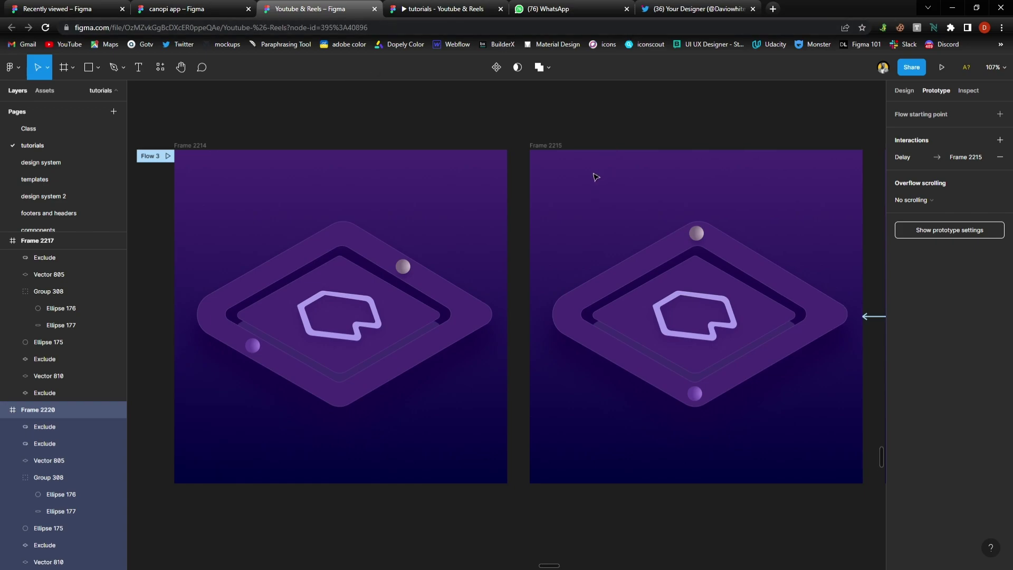